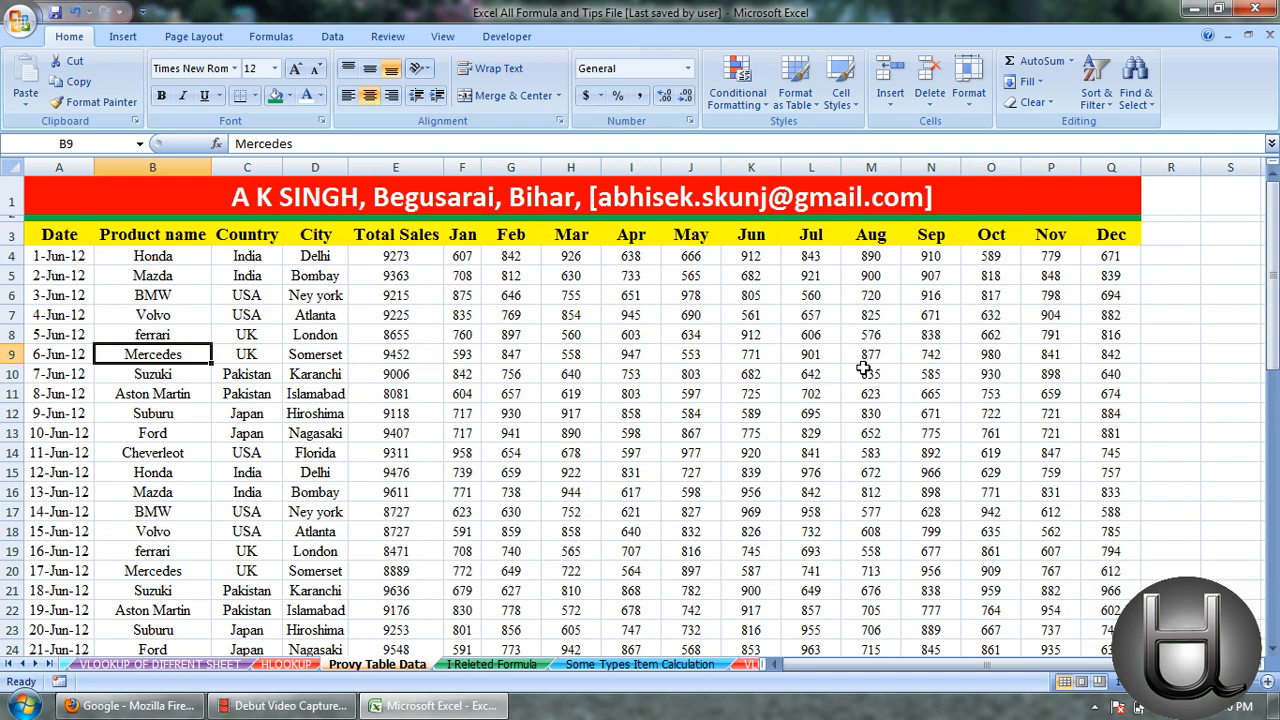
Step: Examine the source sales table's product, country, city, total sales and monthly columns
{"action": "left_click_drag", "start_coordinate": [1276, 233], "coordinate": [1276, 190]}
{"action": "left_click", "coordinate": [172, 255]}
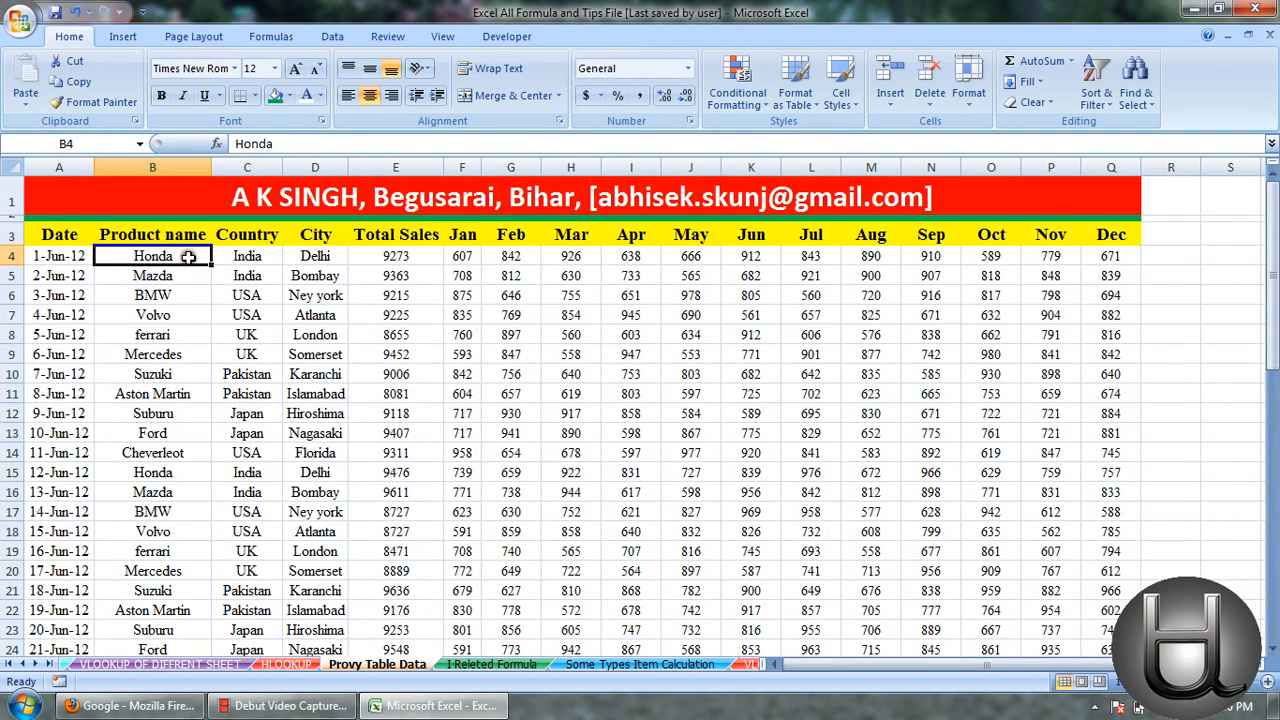
{"action": "left_click", "coordinate": [268, 258]}
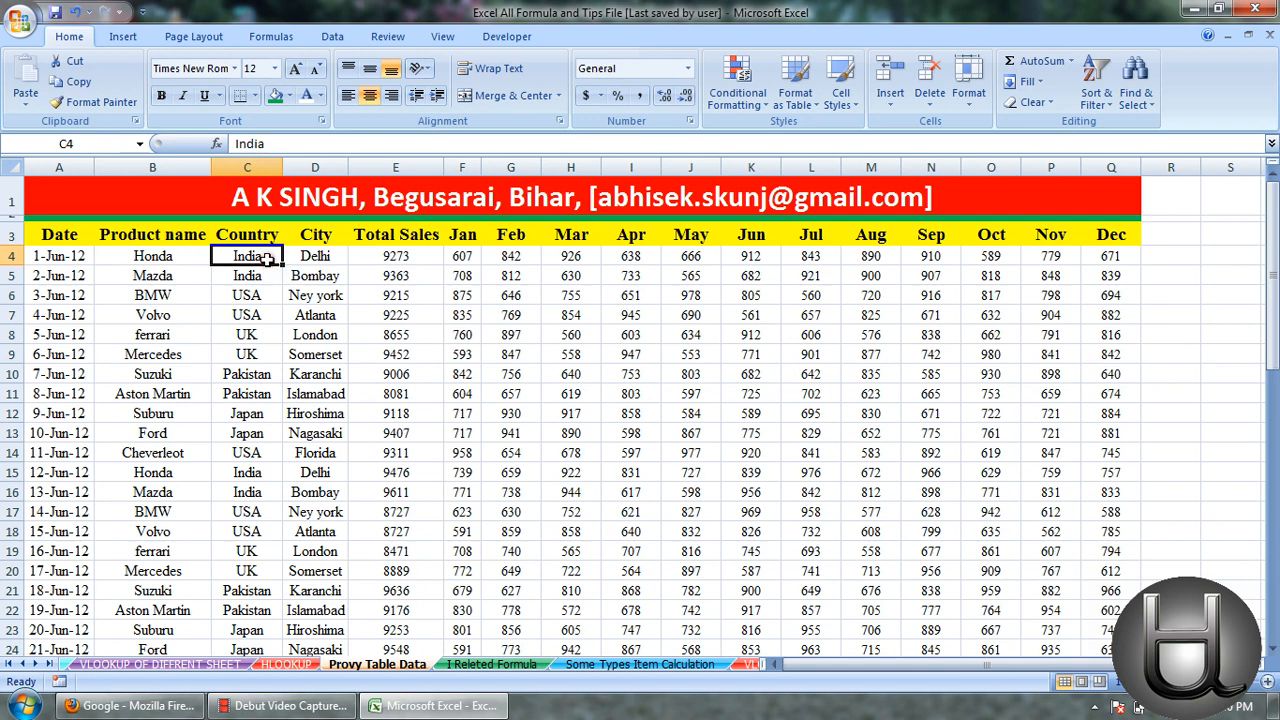
{"action": "left_click", "coordinate": [332, 257]}
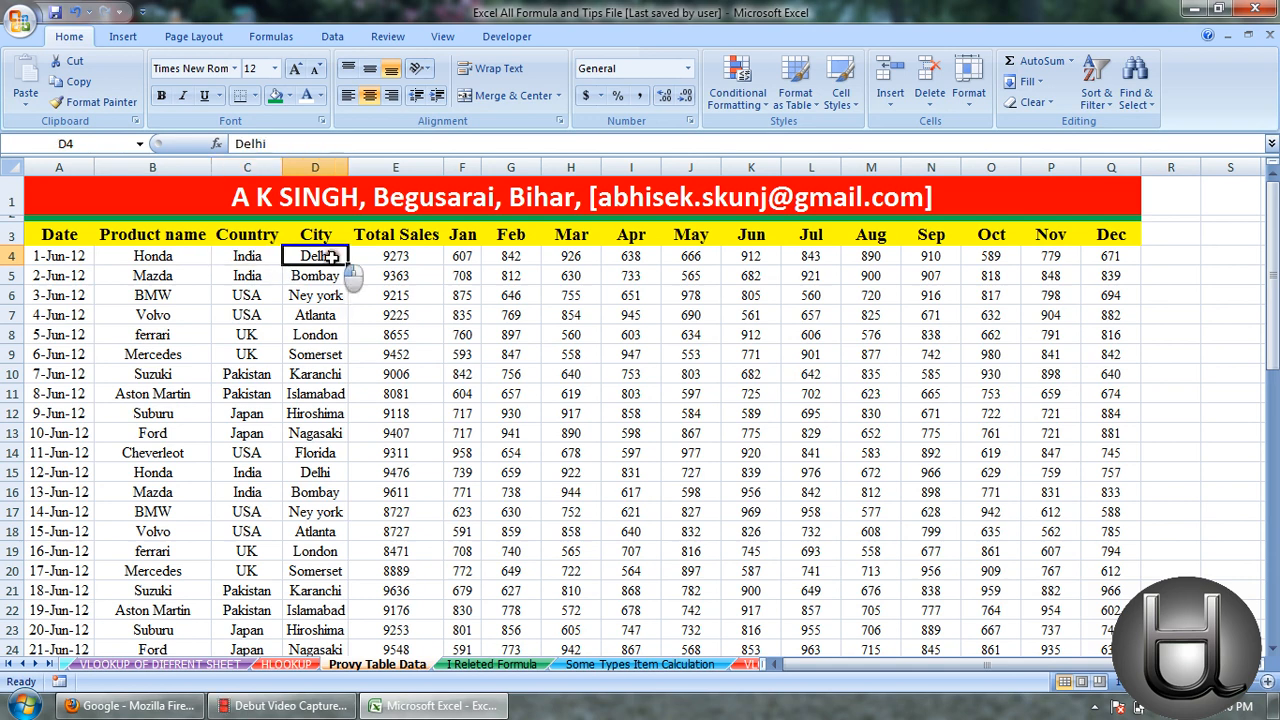
{"action": "left_click", "coordinate": [406, 258]}
{"action": "left_click_drag", "start_coordinate": [468, 257], "coordinate": [1077, 258]}
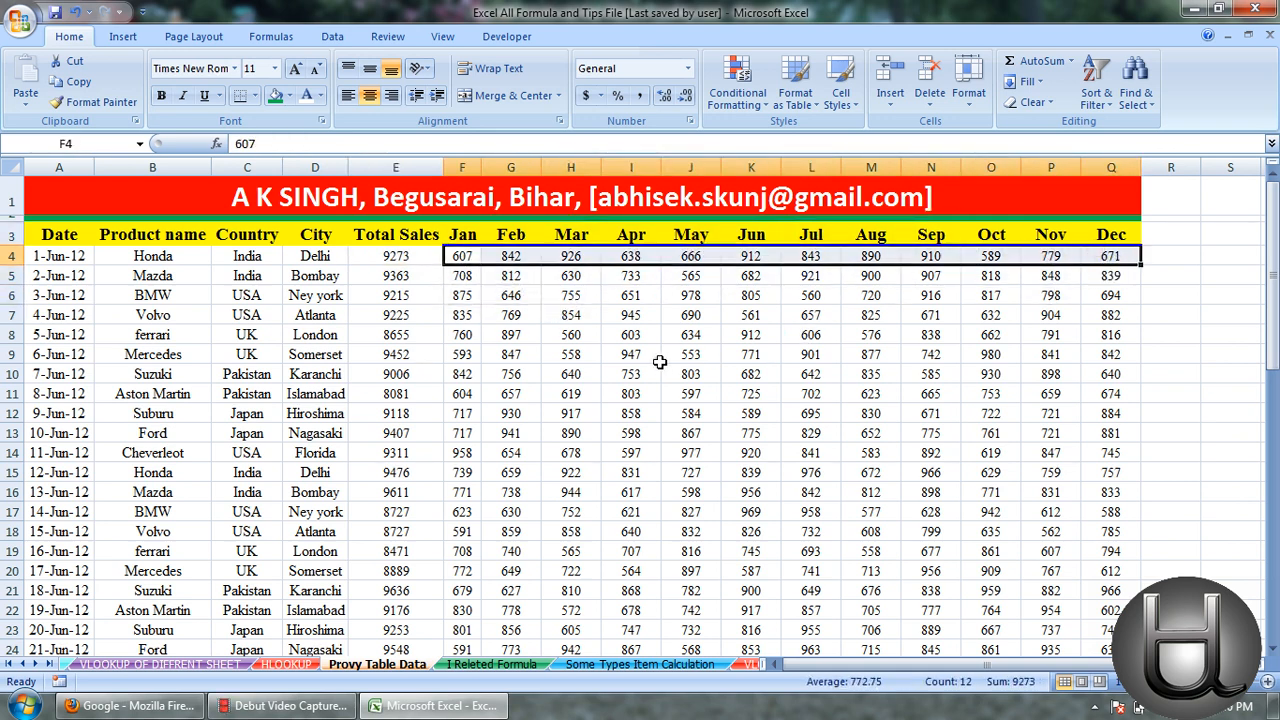
{"action": "left_click", "coordinate": [559, 371]}
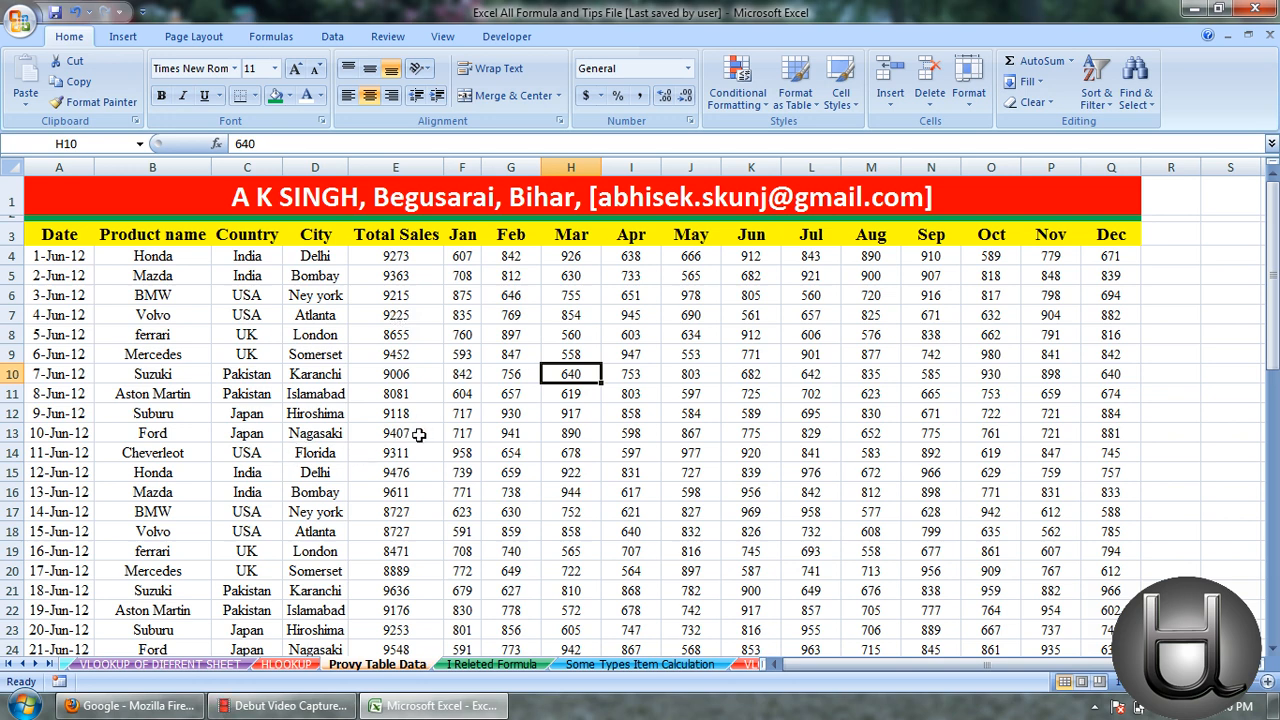
{"action": "left_click", "coordinate": [160, 475]}
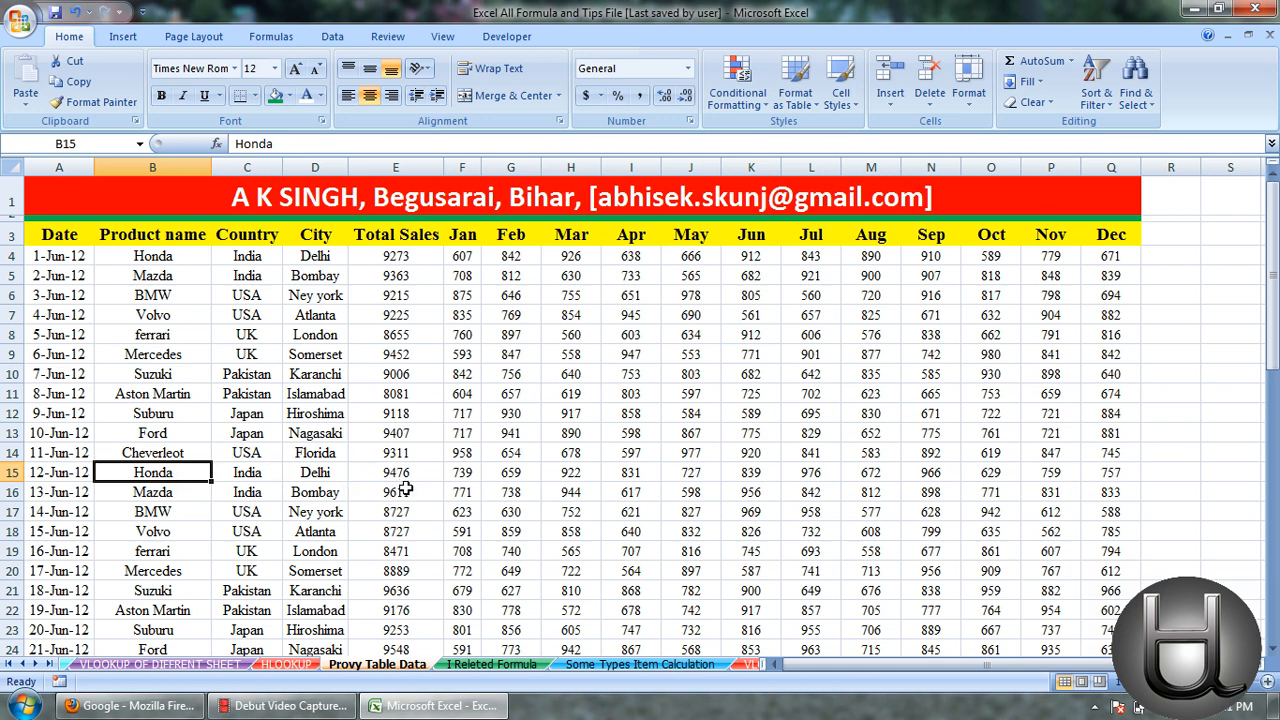
{"action": "left_click", "coordinate": [337, 476]}
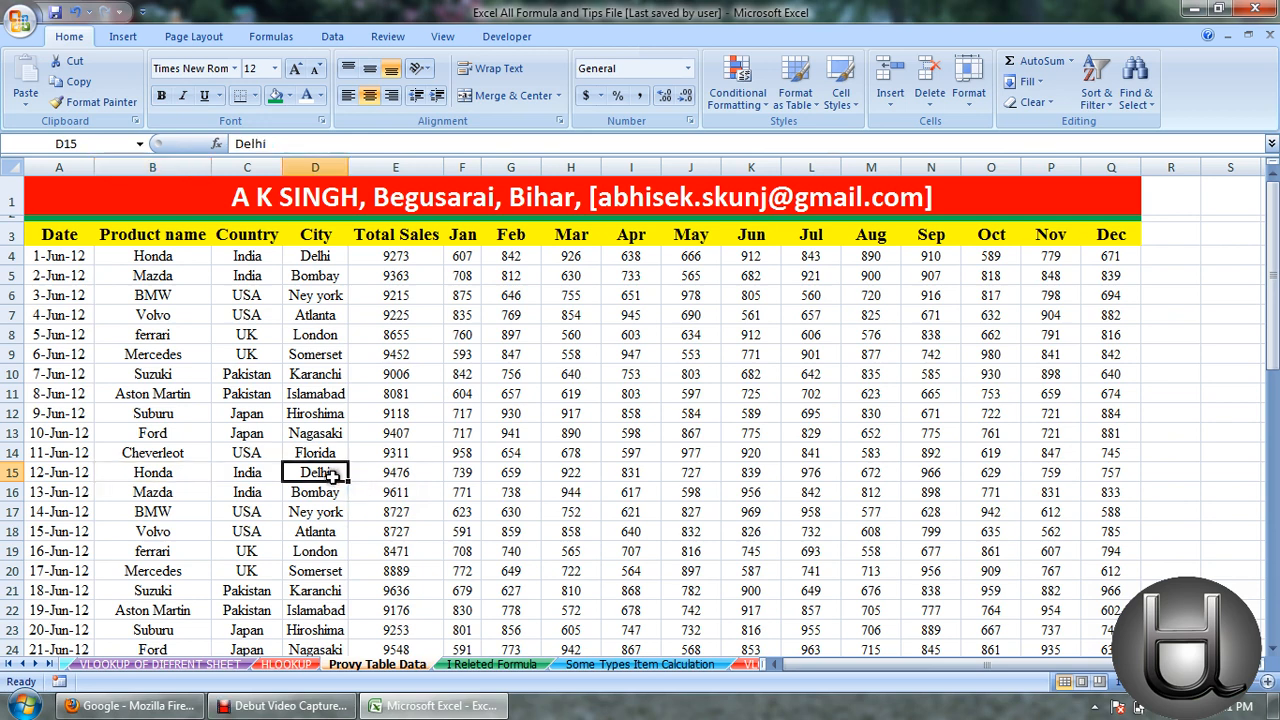
{"action": "left_click", "coordinate": [412, 492]}
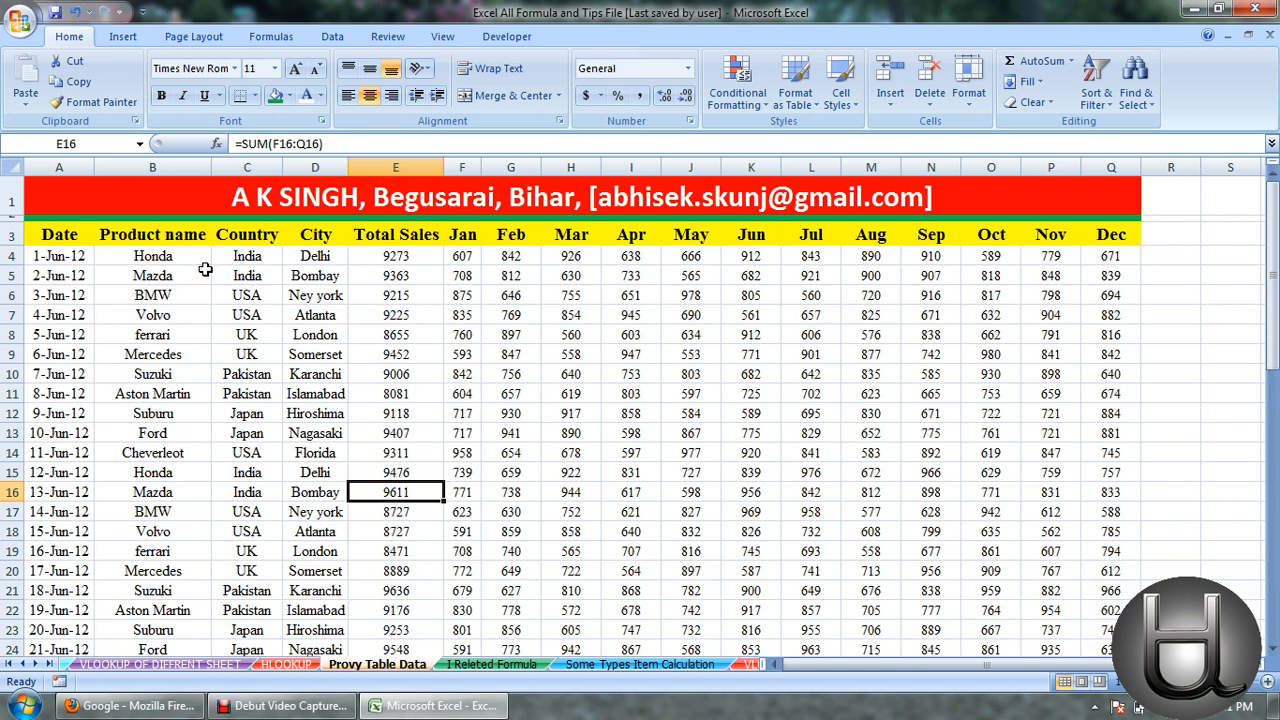
Step: Create a PivotTable from the range A3:Q58 of the Provy Table Data sheet on a new worksheet
{"action": "left_click_drag", "start_coordinate": [63, 236], "coordinate": [1119, 600]}
{"action": "left_click_drag", "start_coordinate": [1273, 548], "coordinate": [1273, 266]}
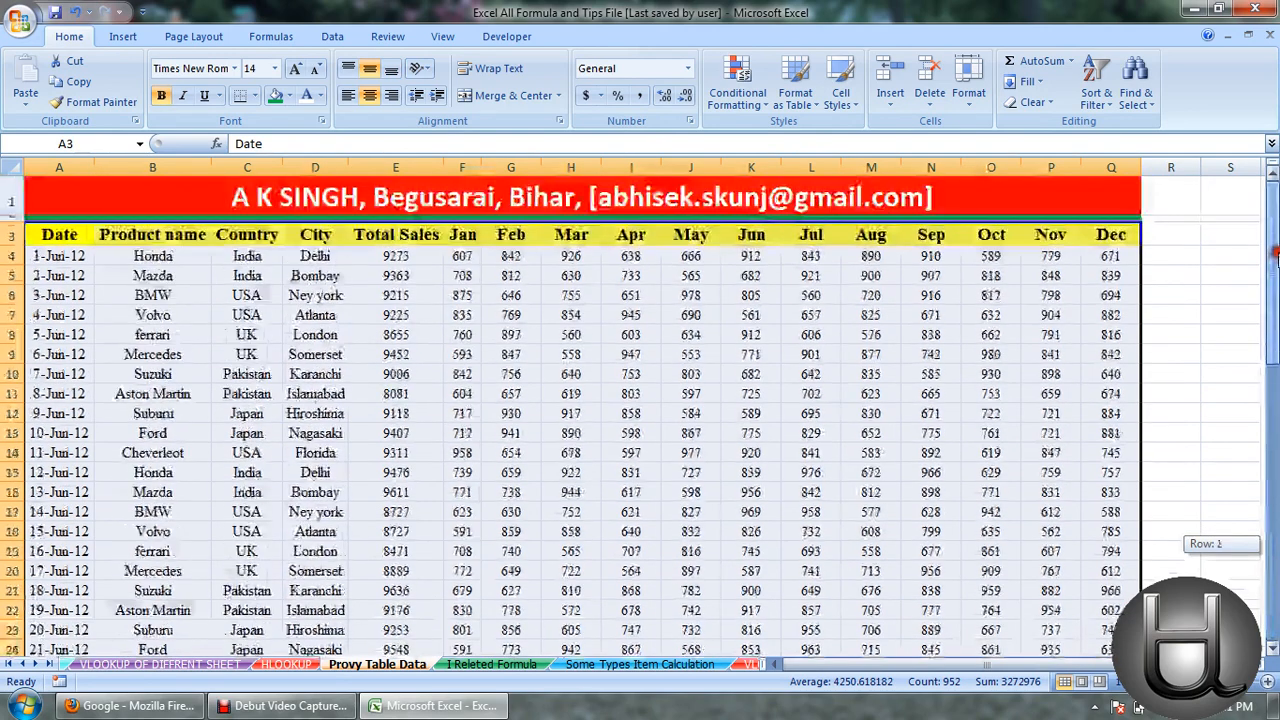
{"action": "left_click", "coordinate": [123, 36]}
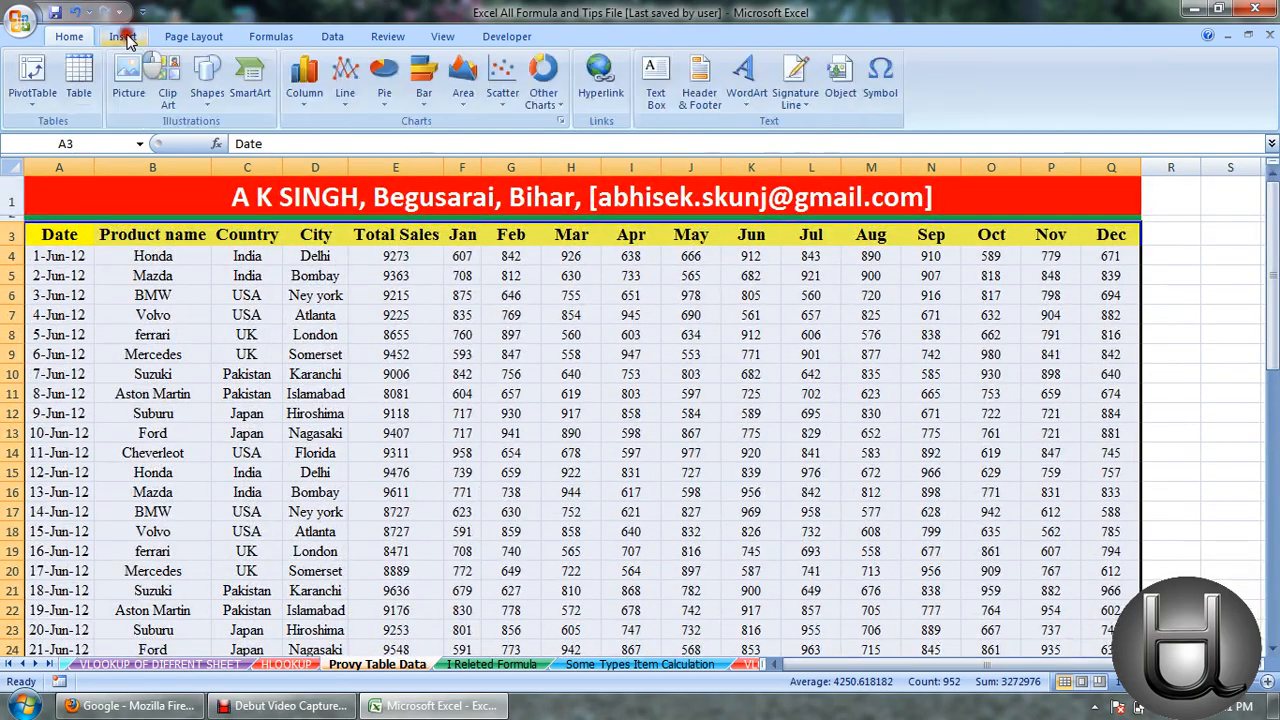
{"action": "left_click", "coordinate": [32, 75]}
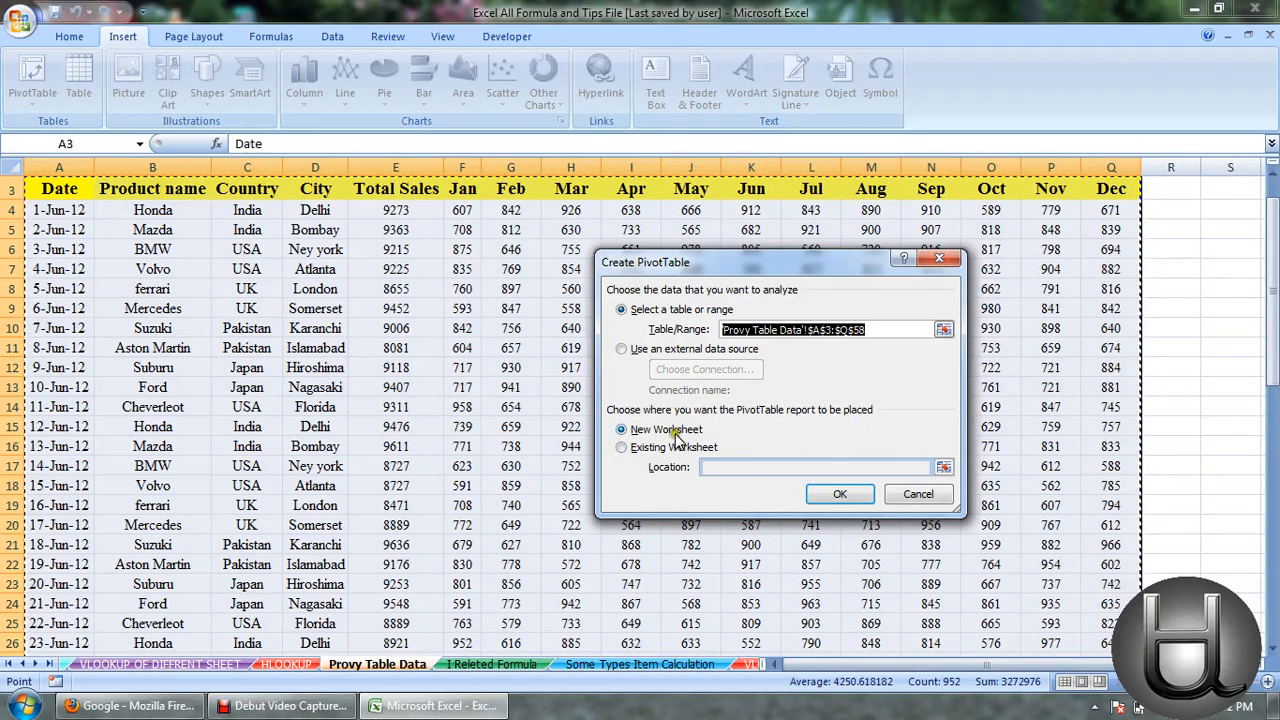
{"action": "left_click", "coordinate": [840, 496]}
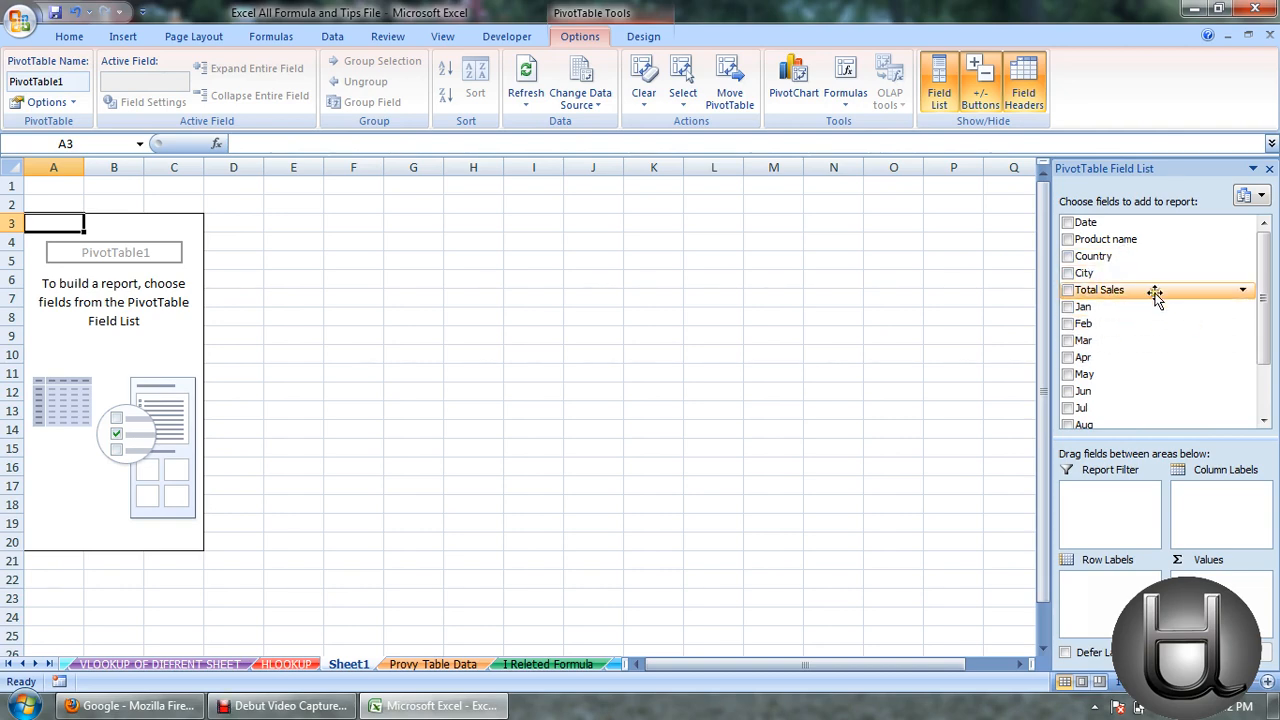
Step: Add Country and Product name as row labels, with Total Sales, Jan and Feb as summed values in the PivotTable
{"action": "left_click", "coordinate": [1068, 257]}
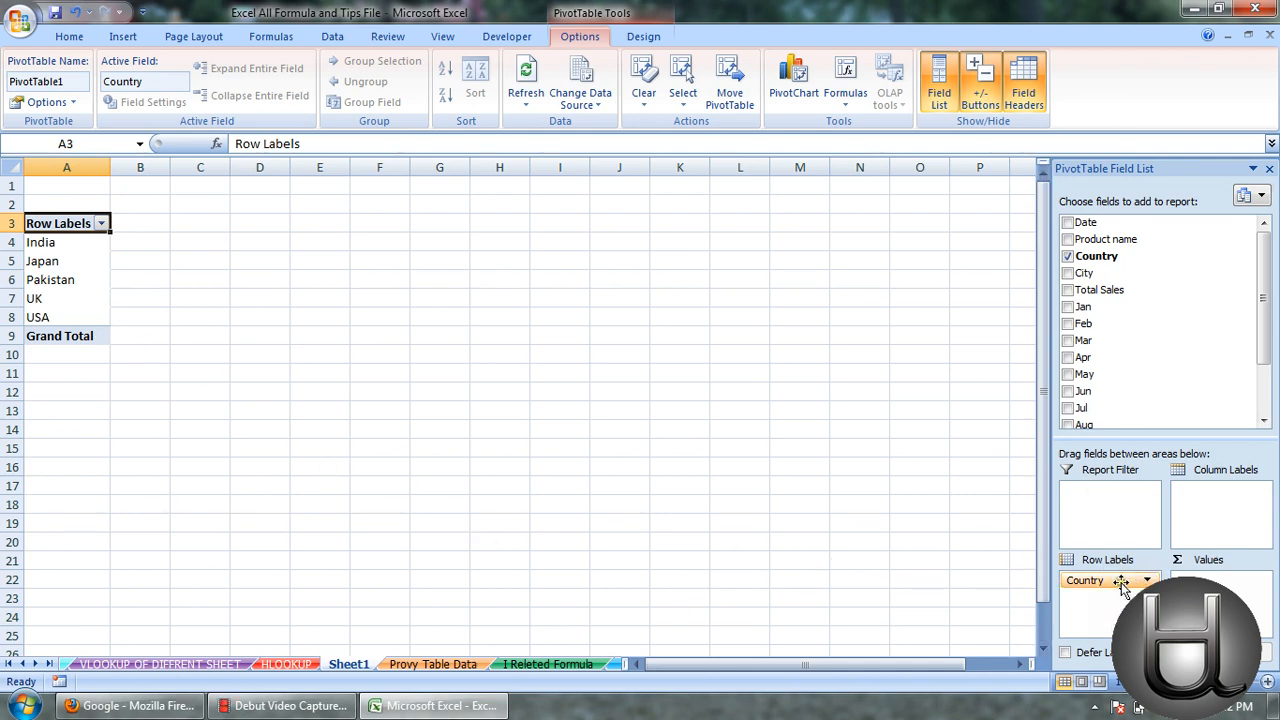
{"action": "left_click", "coordinate": [1068, 239]}
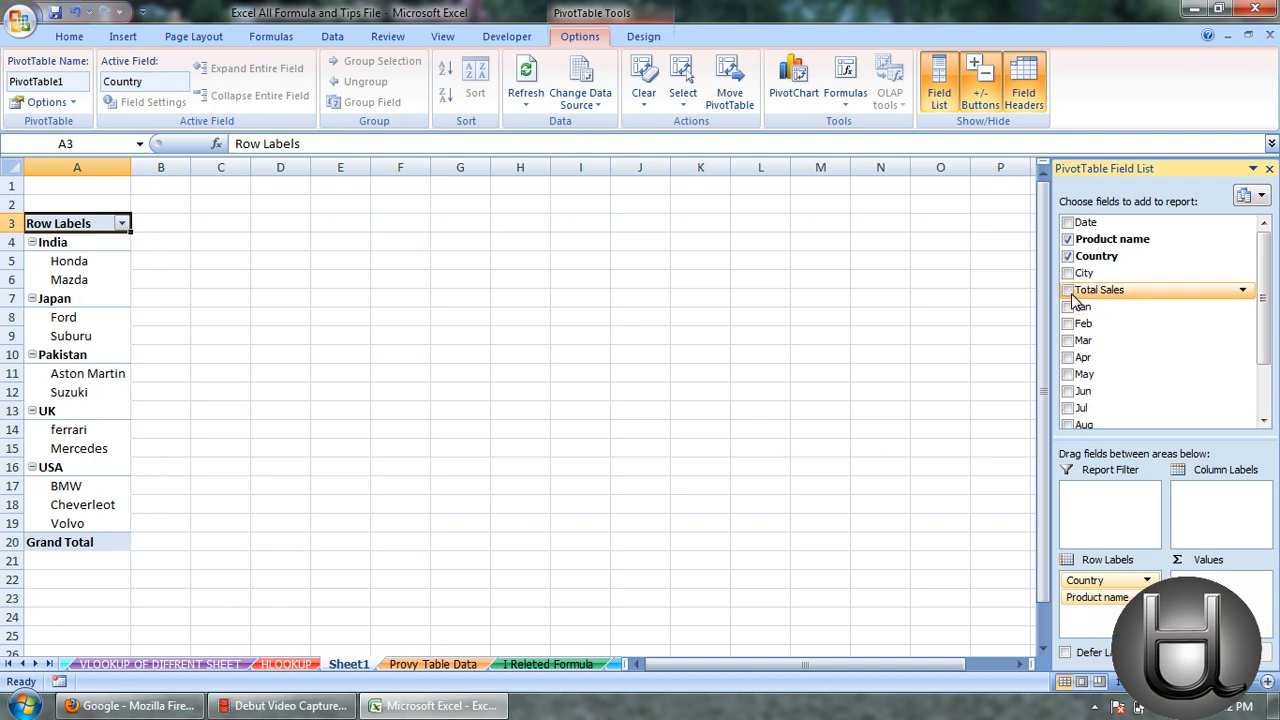
{"action": "left_click_drag", "start_coordinate": [1071, 294], "coordinate": [1225, 582]}
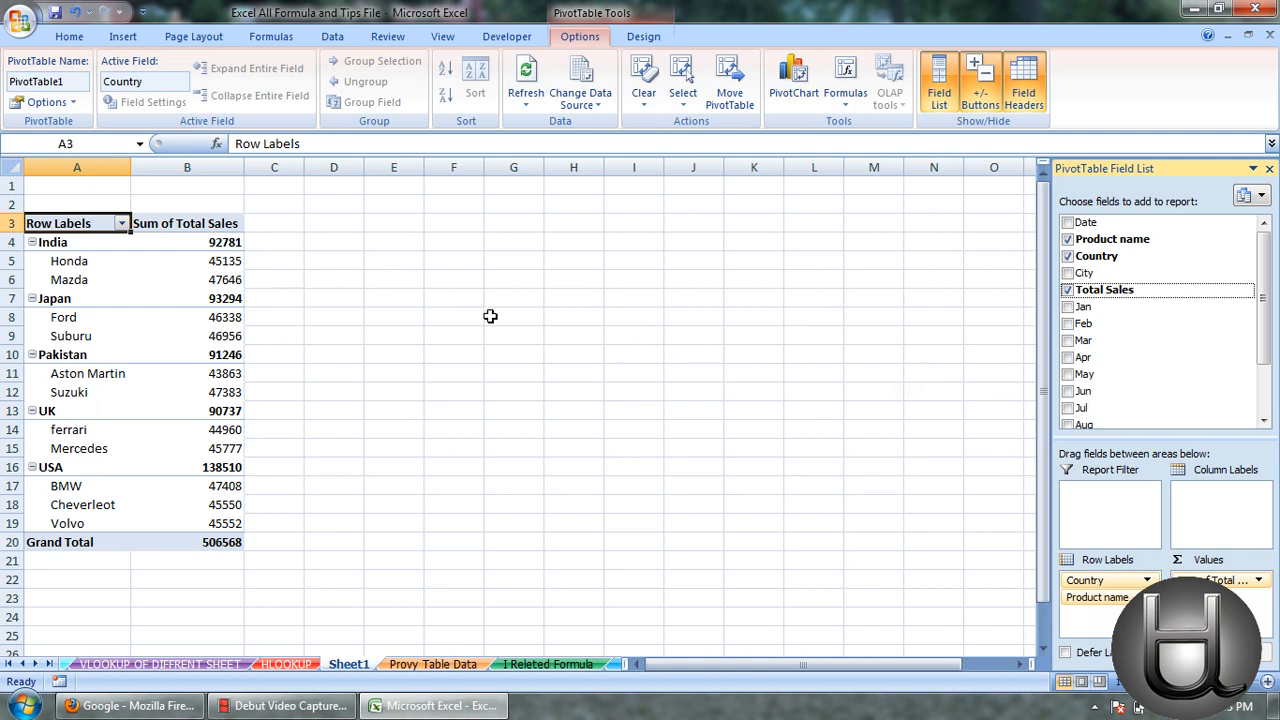
{"action": "left_click", "coordinate": [1068, 307]}
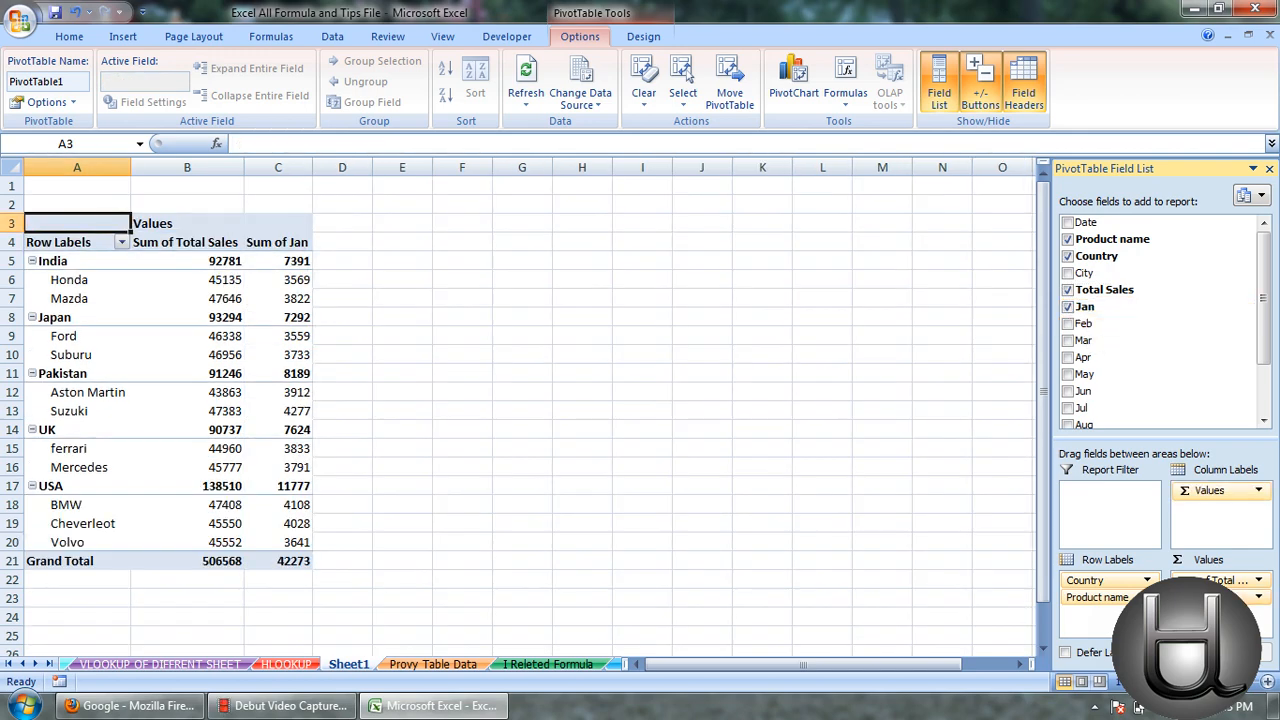
{"action": "left_click", "coordinate": [1068, 324]}
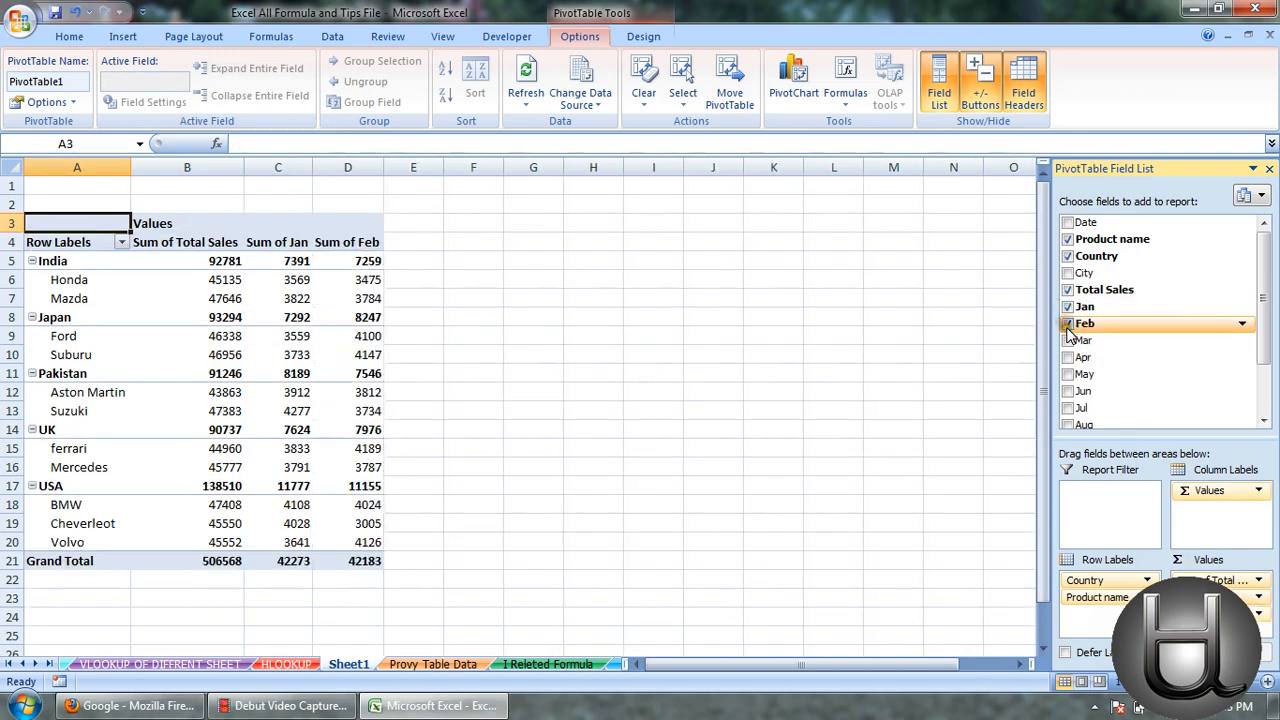
{"action": "left_click", "coordinate": [1068, 341]}
{"action": "left_click", "coordinate": [1068, 358]}
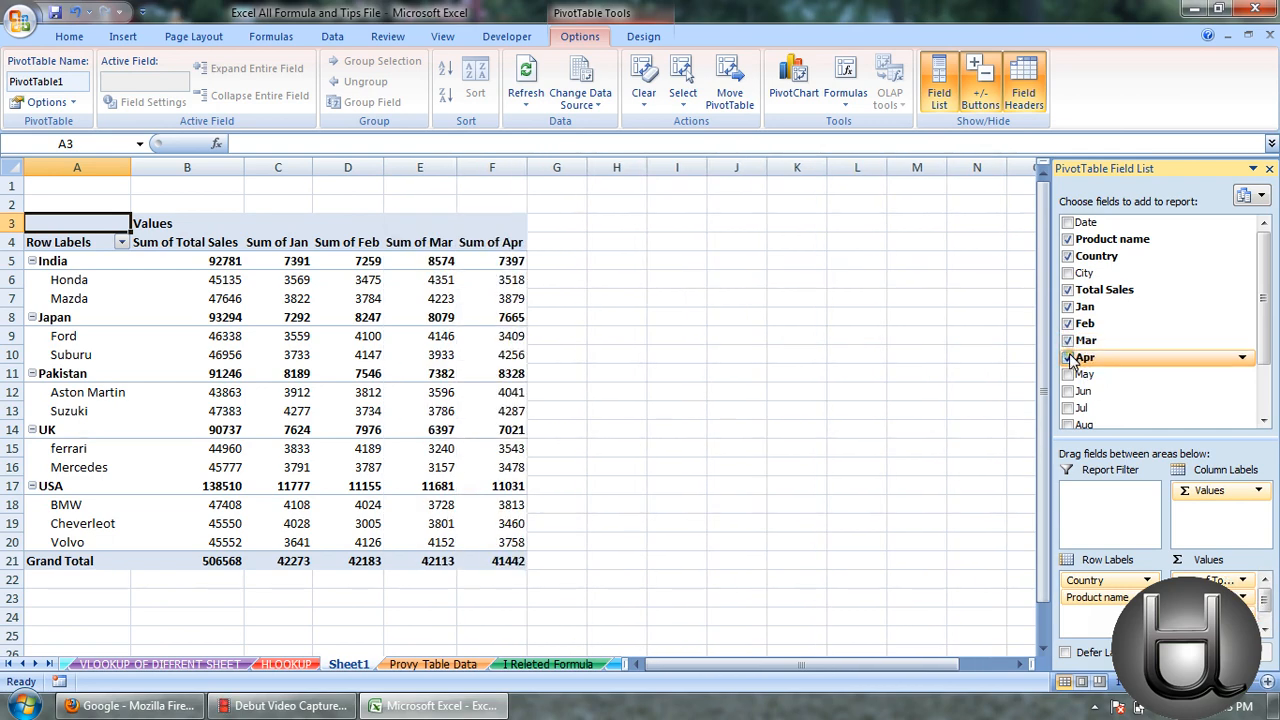
{"action": "scroll", "coordinate": [1265, 314], "scroll_direction": "down", "scroll_amount": 2}
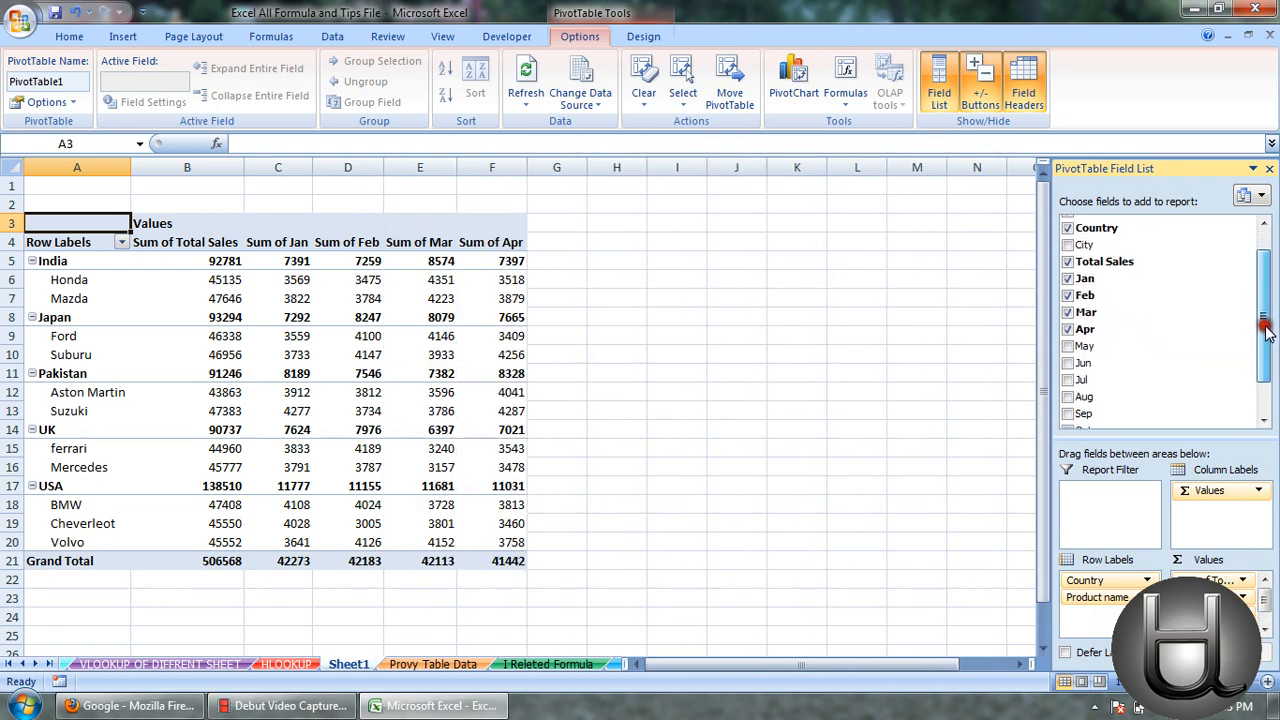
{"action": "scroll", "coordinate": [1265, 314], "scroll_direction": "up", "scroll_amount": 2}
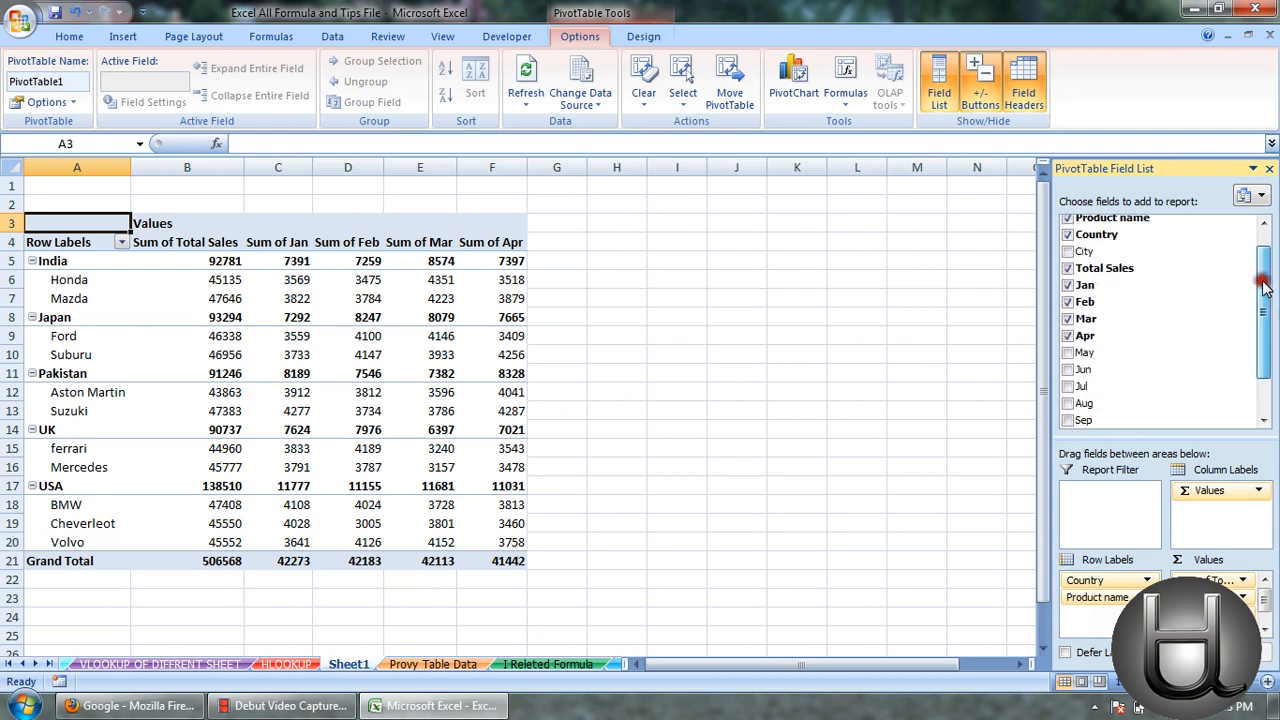
{"action": "left_click", "coordinate": [1068, 358]}
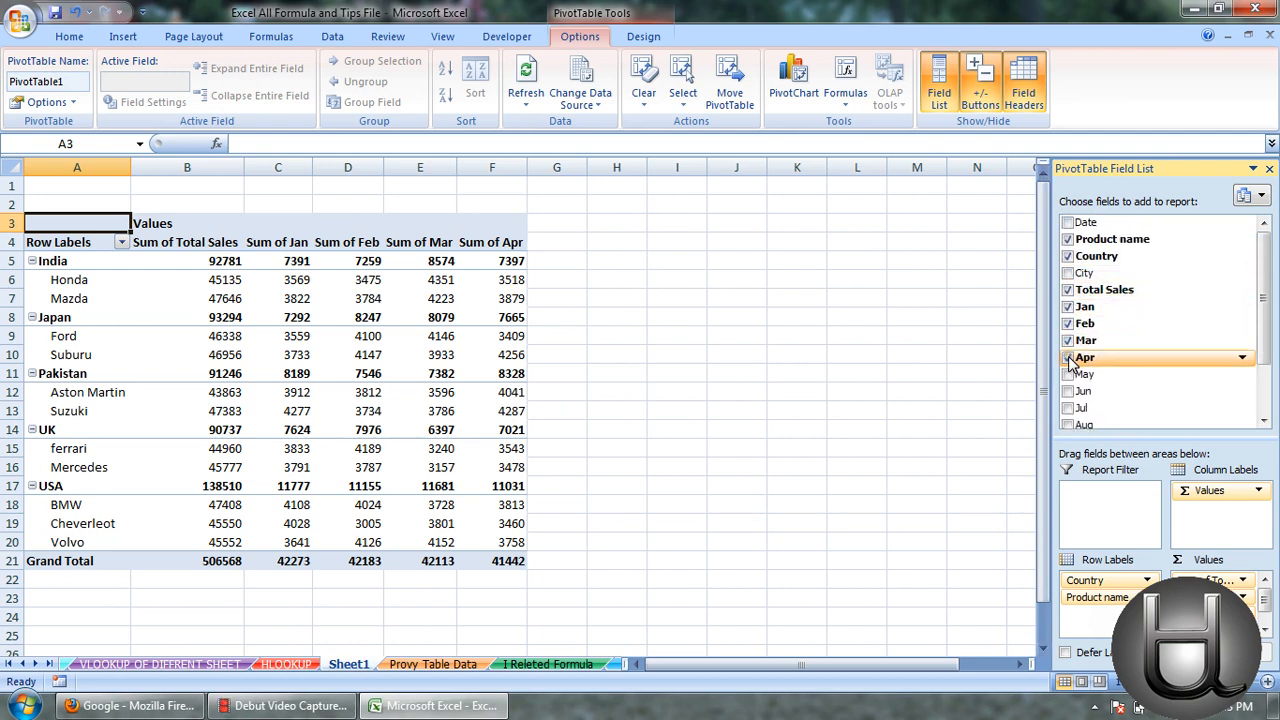
{"action": "left_click", "coordinate": [1068, 341]}
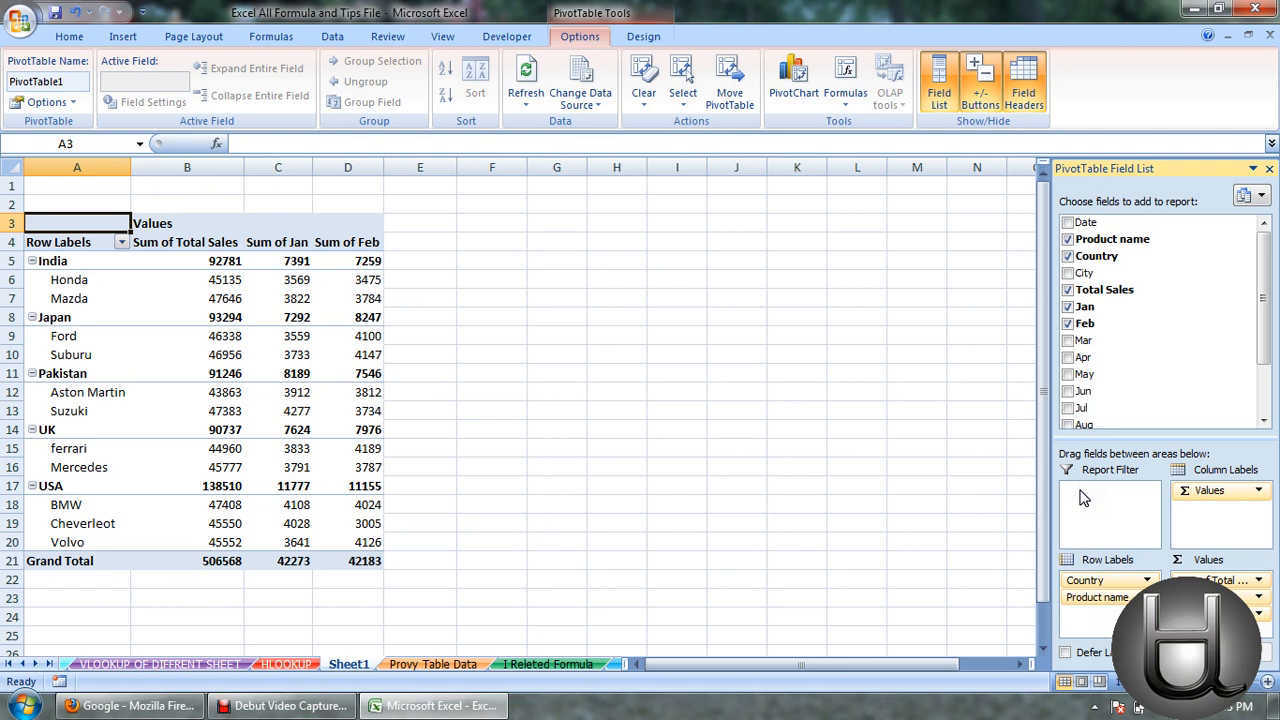
Step: Move the Country field from the row labels to the PivotTable's report filter
{"action": "left_click_drag", "start_coordinate": [1259, 337], "coordinate": [1258, 318]}
{"action": "left_click", "coordinate": [1096, 257]}
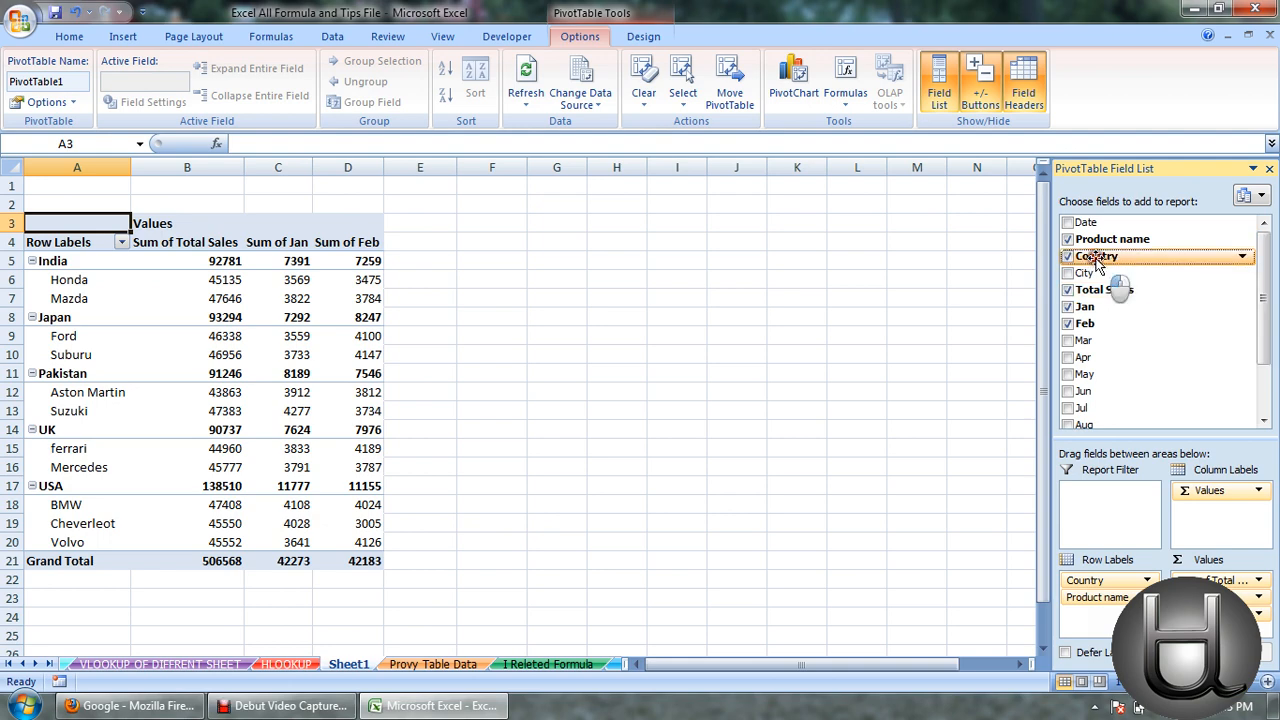
{"action": "left_click_drag", "start_coordinate": [1098, 262], "coordinate": [1108, 508]}
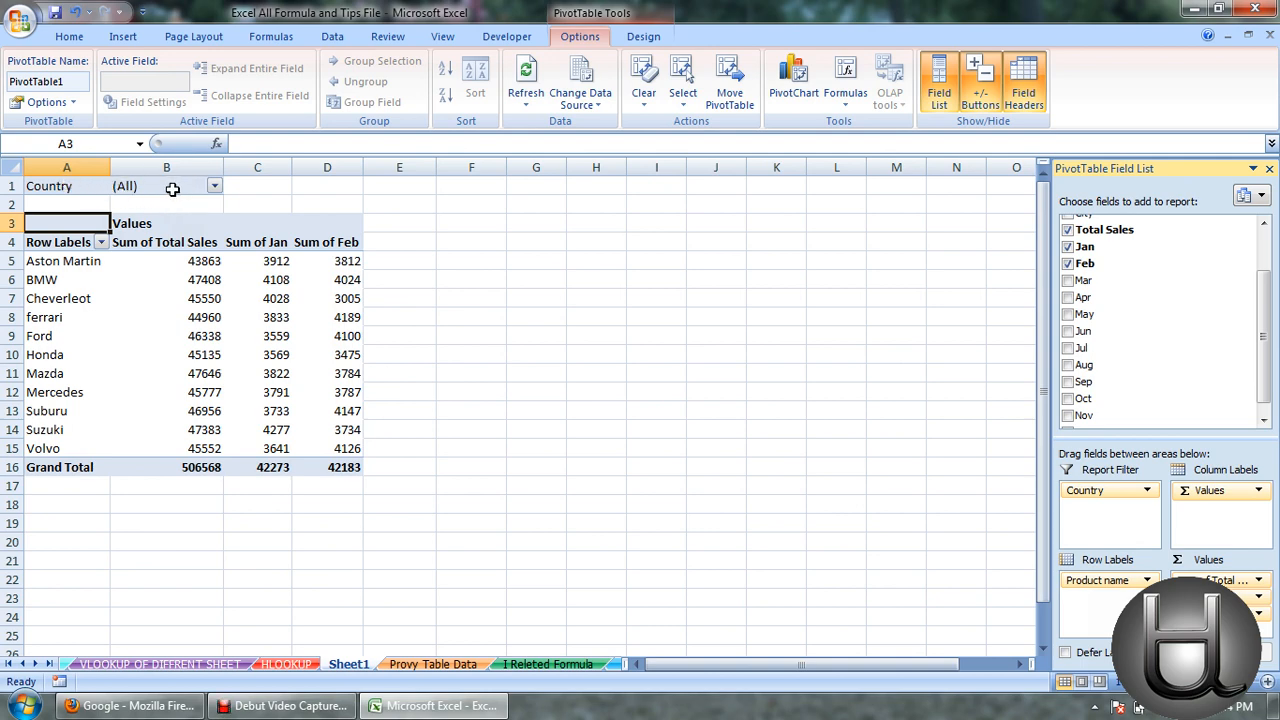
Step: Filter the PivotTable report by country to show only India
{"action": "left_click", "coordinate": [215, 186]}
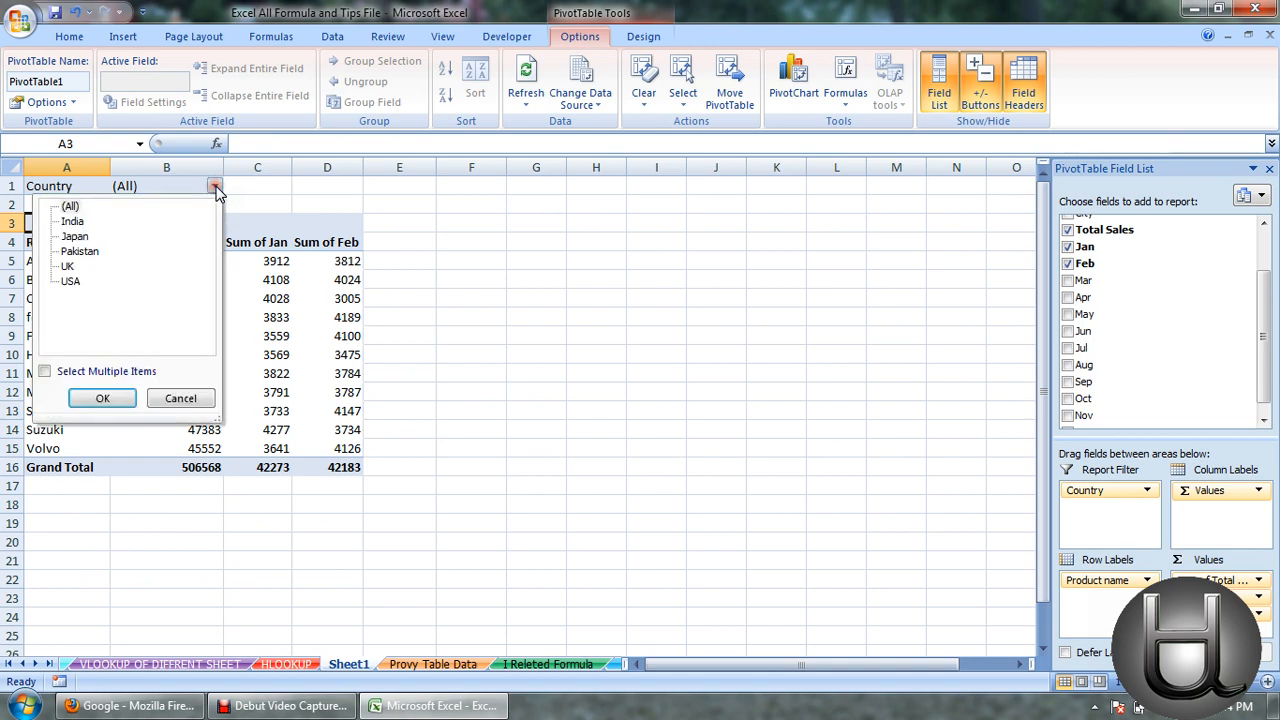
{"action": "left_click", "coordinate": [74, 224]}
{"action": "left_click", "coordinate": [104, 399]}
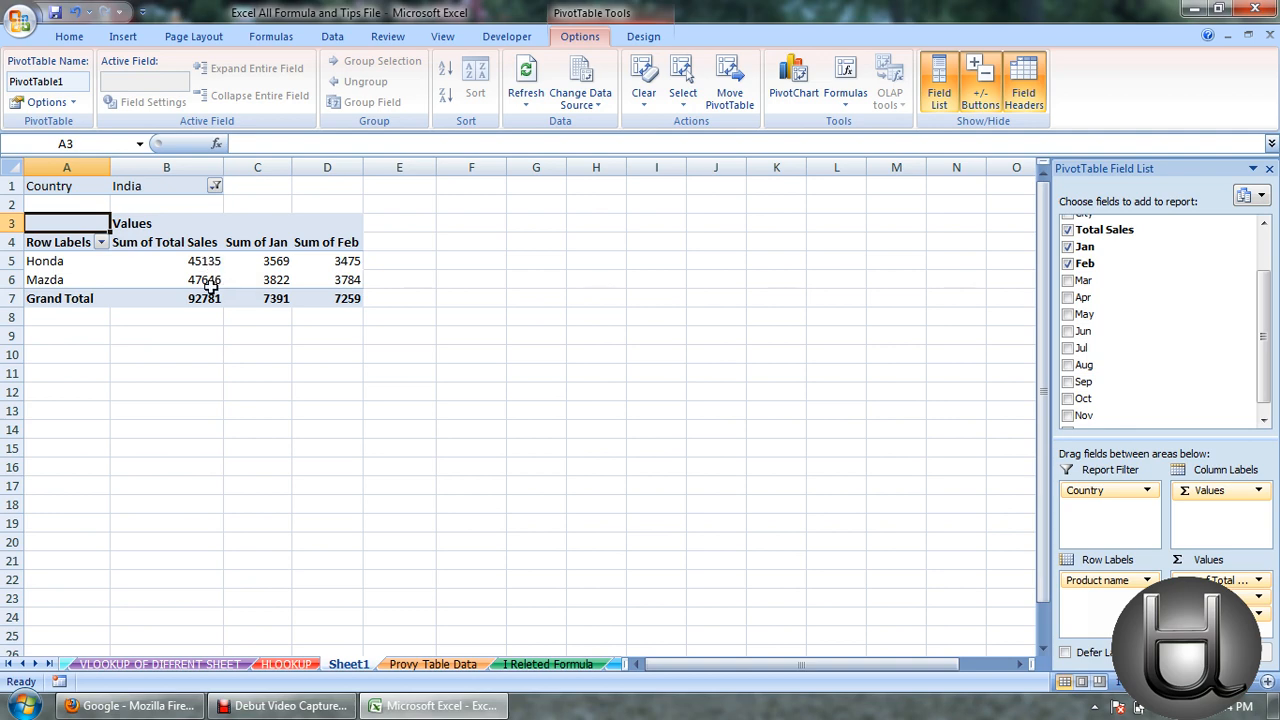
{"action": "mouse_move", "coordinate": [219, 298]}
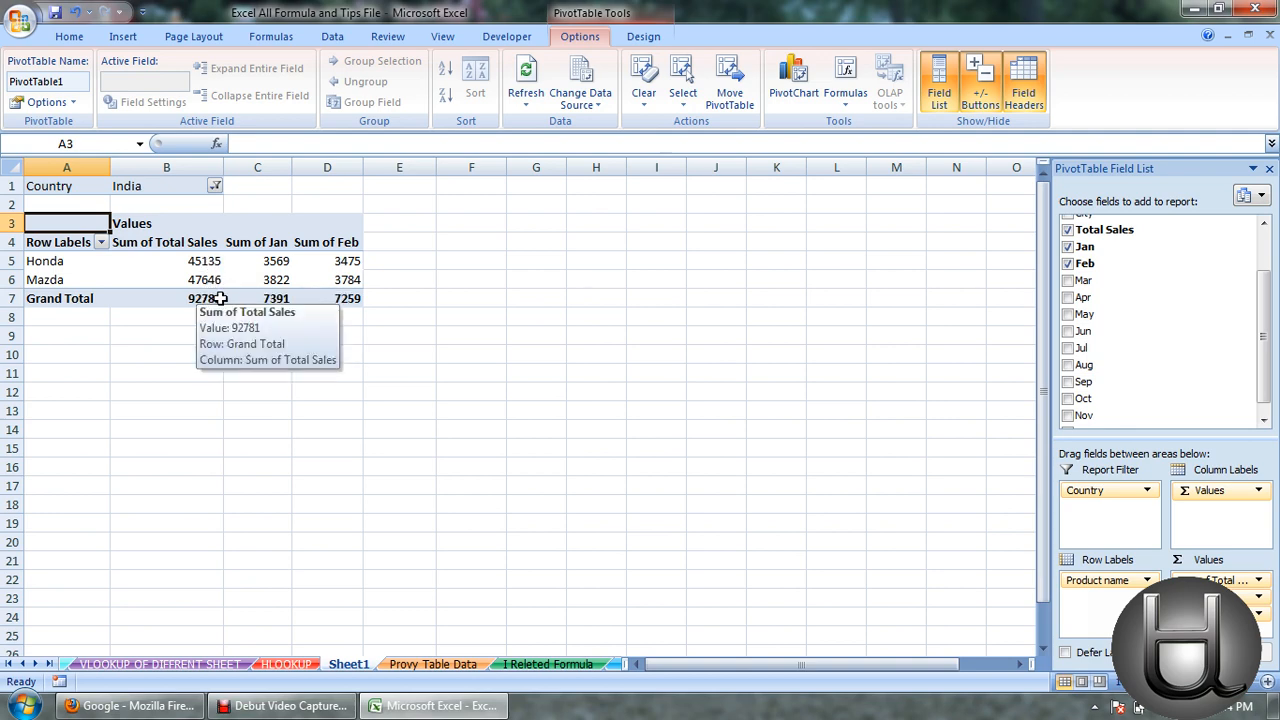
Step: Set the Country report filter to USA and select the grand total of Total Sales
{"action": "left_click", "coordinate": [215, 186]}
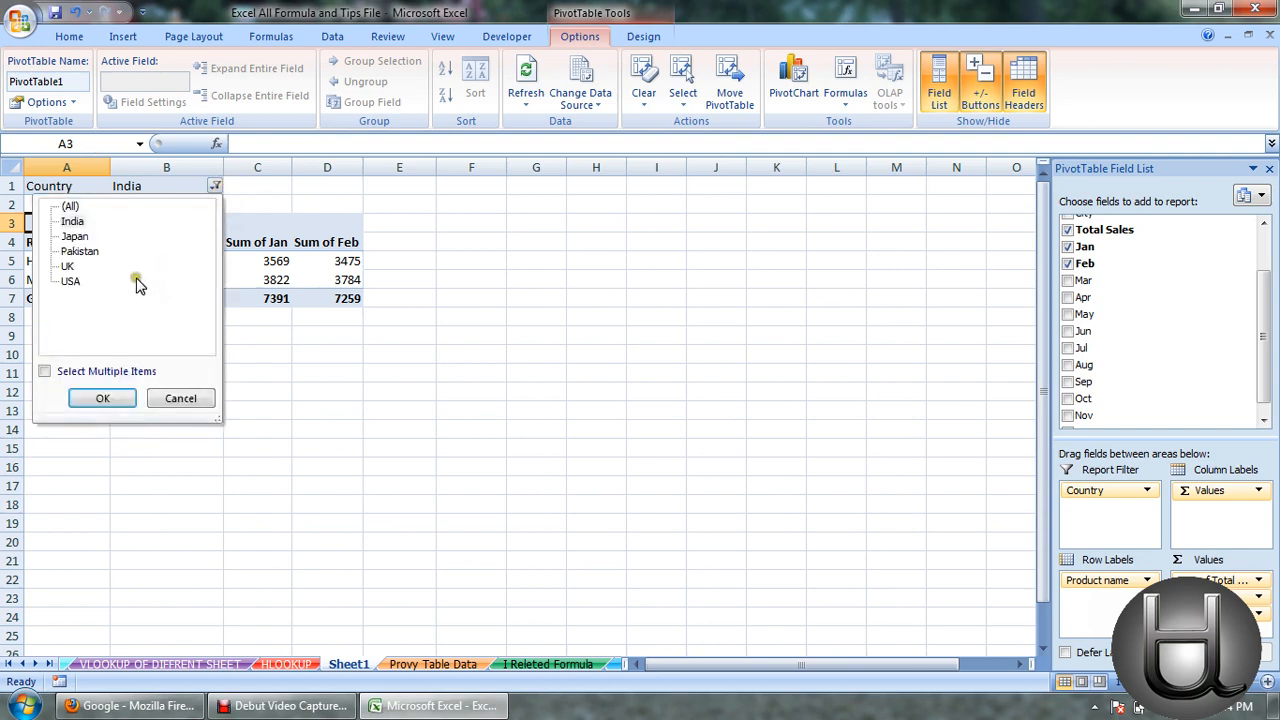
{"action": "left_click", "coordinate": [70, 280]}
{"action": "left_click", "coordinate": [104, 398]}
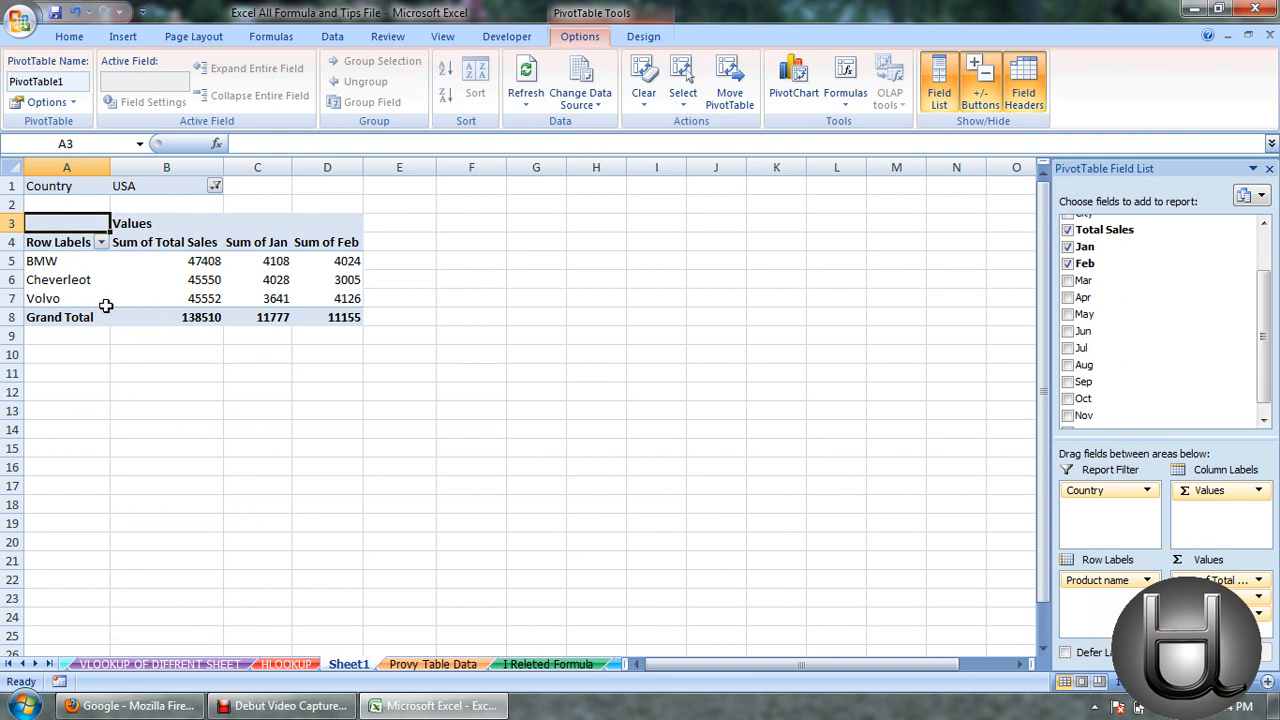
{"action": "left_click", "coordinate": [192, 318]}
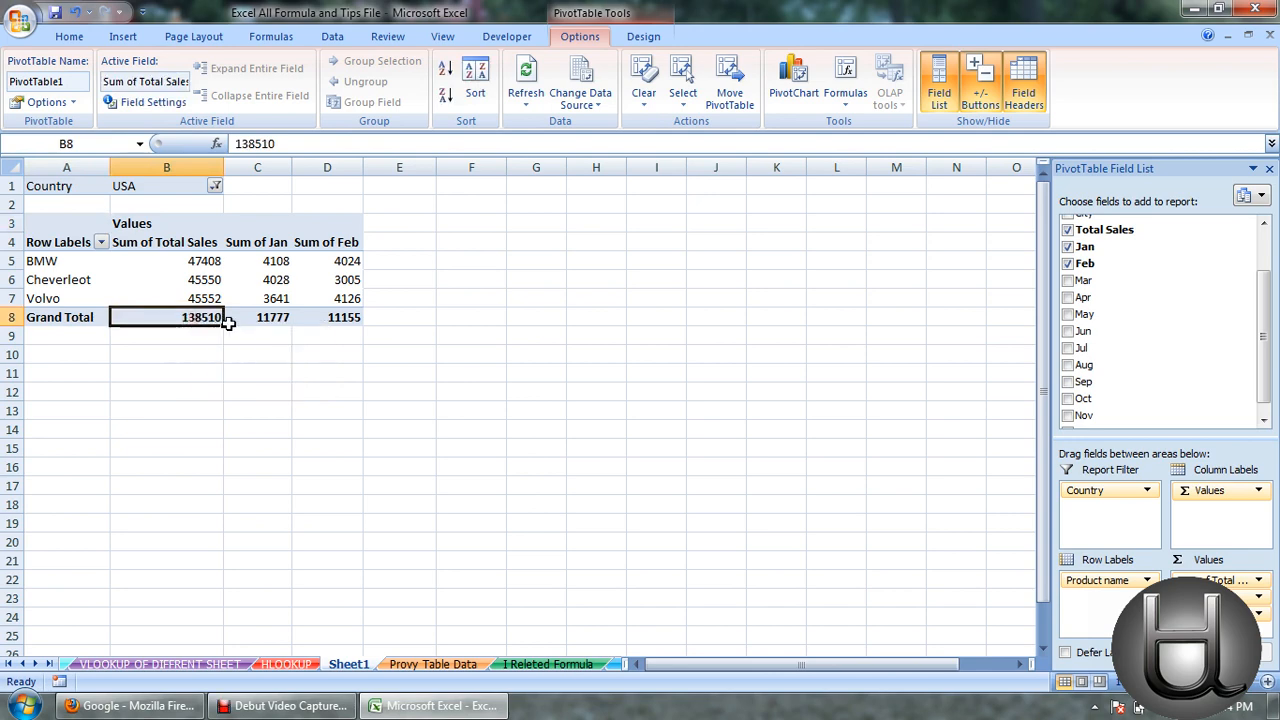
Step: Allow multiple items in the Country report filter and include India together with USA
{"action": "left_click", "coordinate": [215, 186]}
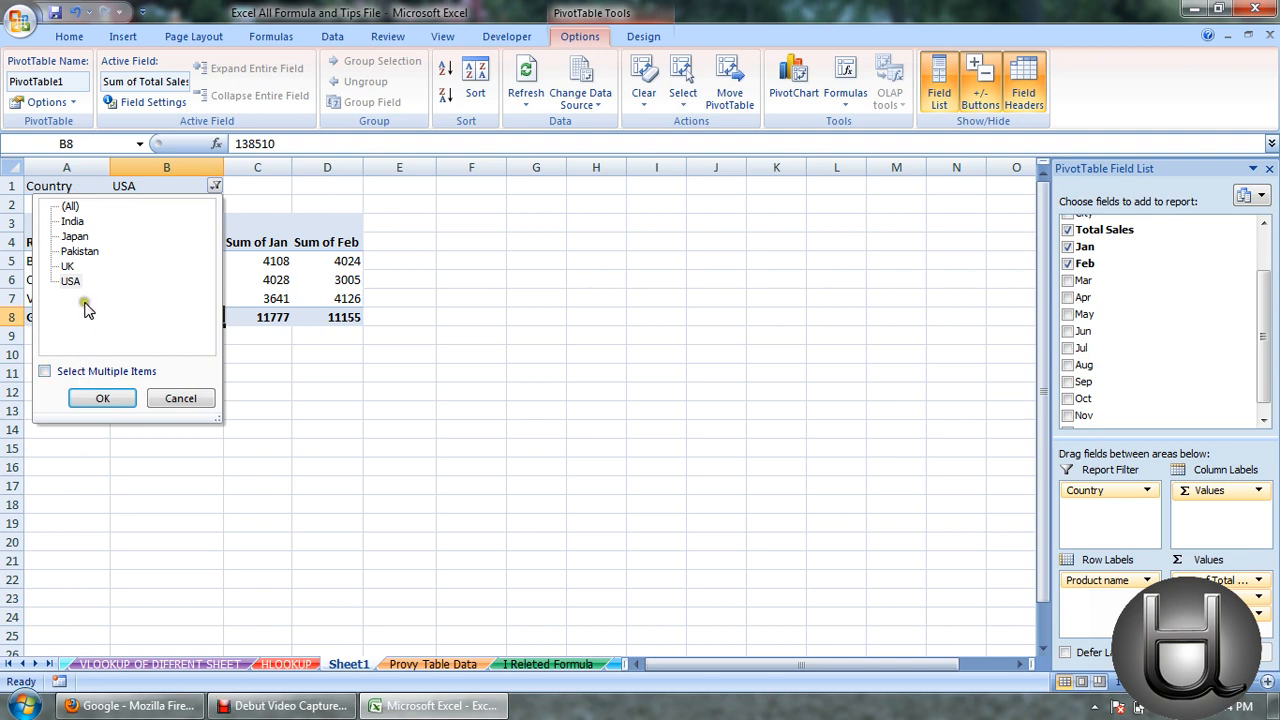
{"action": "left_click", "coordinate": [72, 378]}
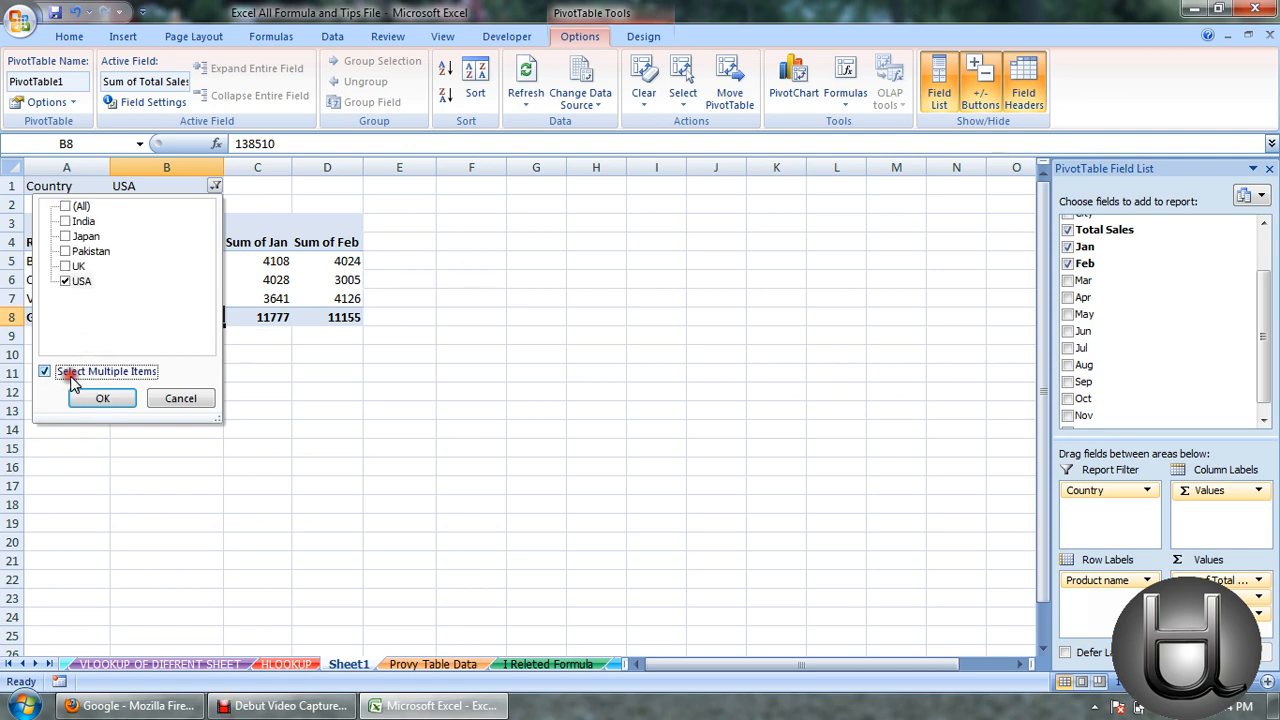
{"action": "left_click", "coordinate": [66, 222]}
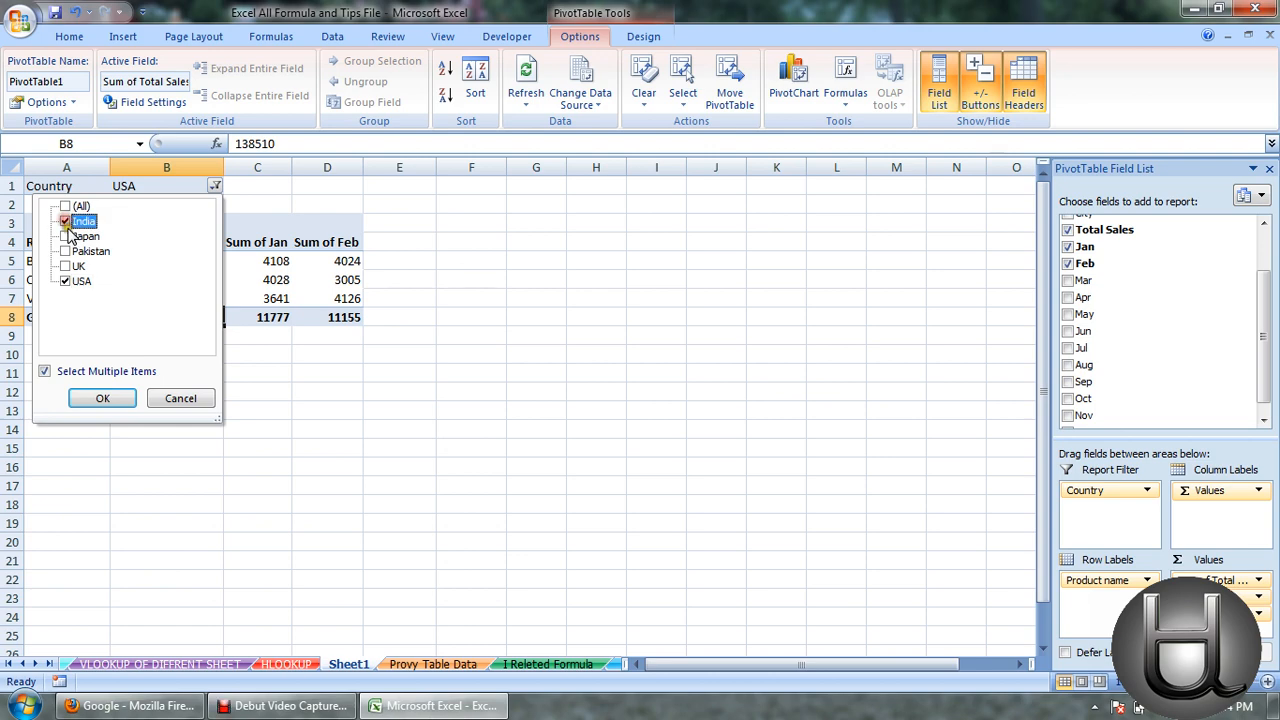
{"action": "left_click", "coordinate": [106, 399]}
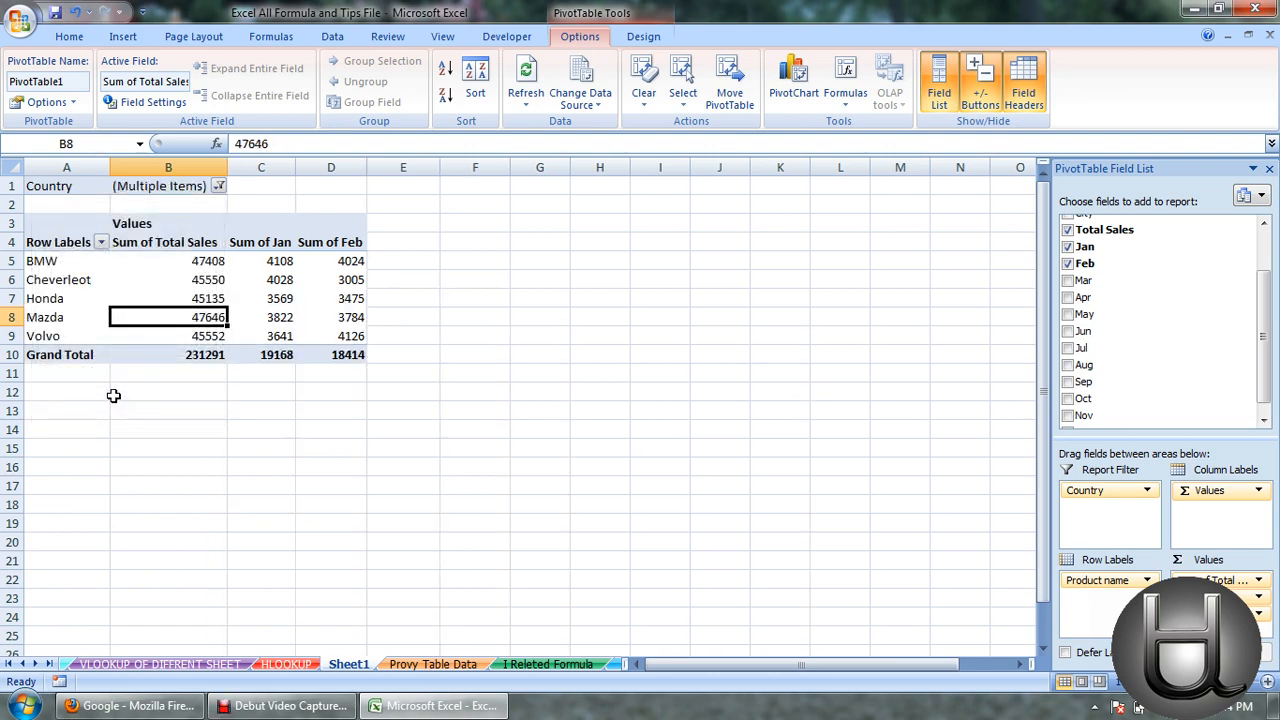
Step: Reset the Country report filter to all countries and remove the Jan and Feb fields from the PivotTable values
{"action": "left_click", "coordinate": [219, 186]}
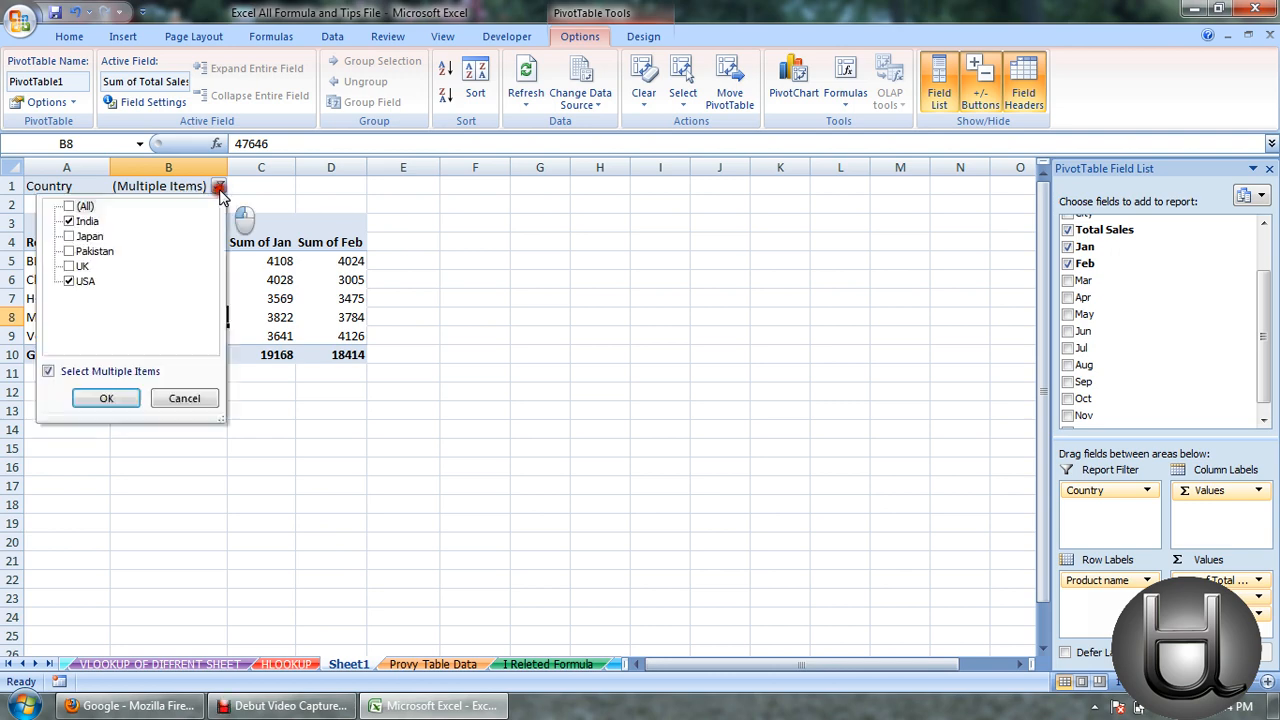
{"action": "left_click", "coordinate": [64, 205]}
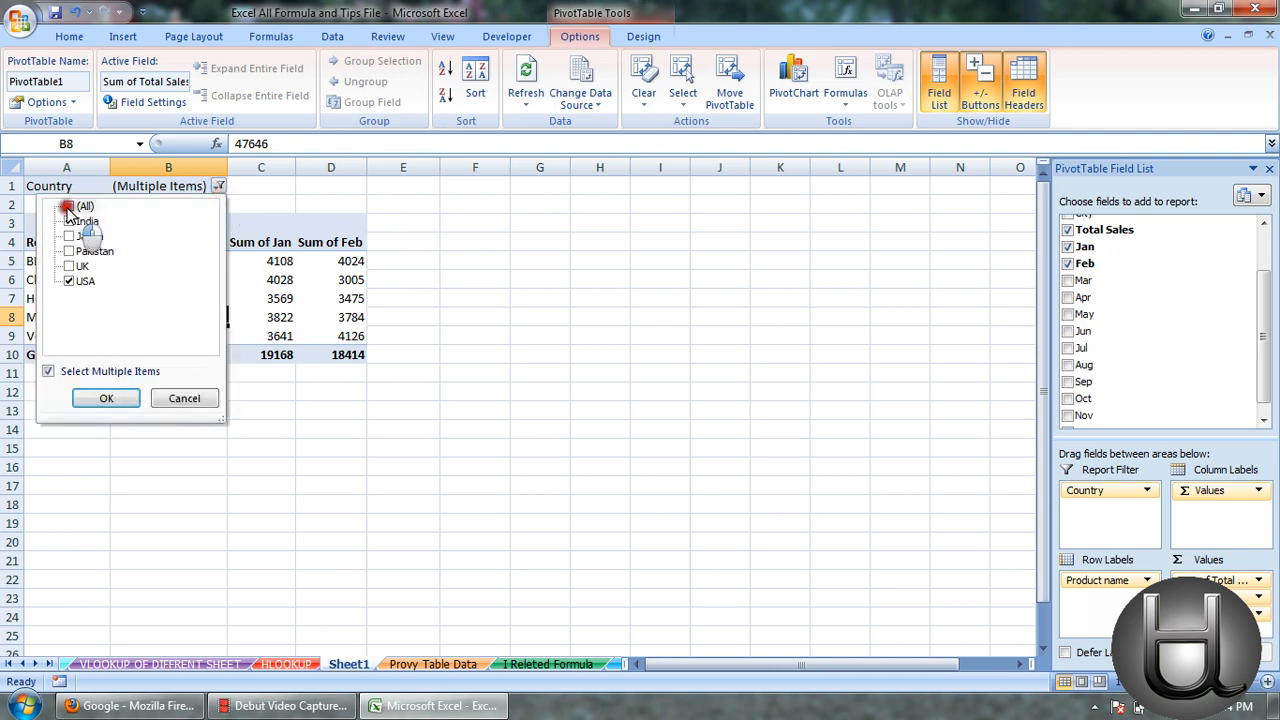
{"action": "left_click", "coordinate": [108, 398]}
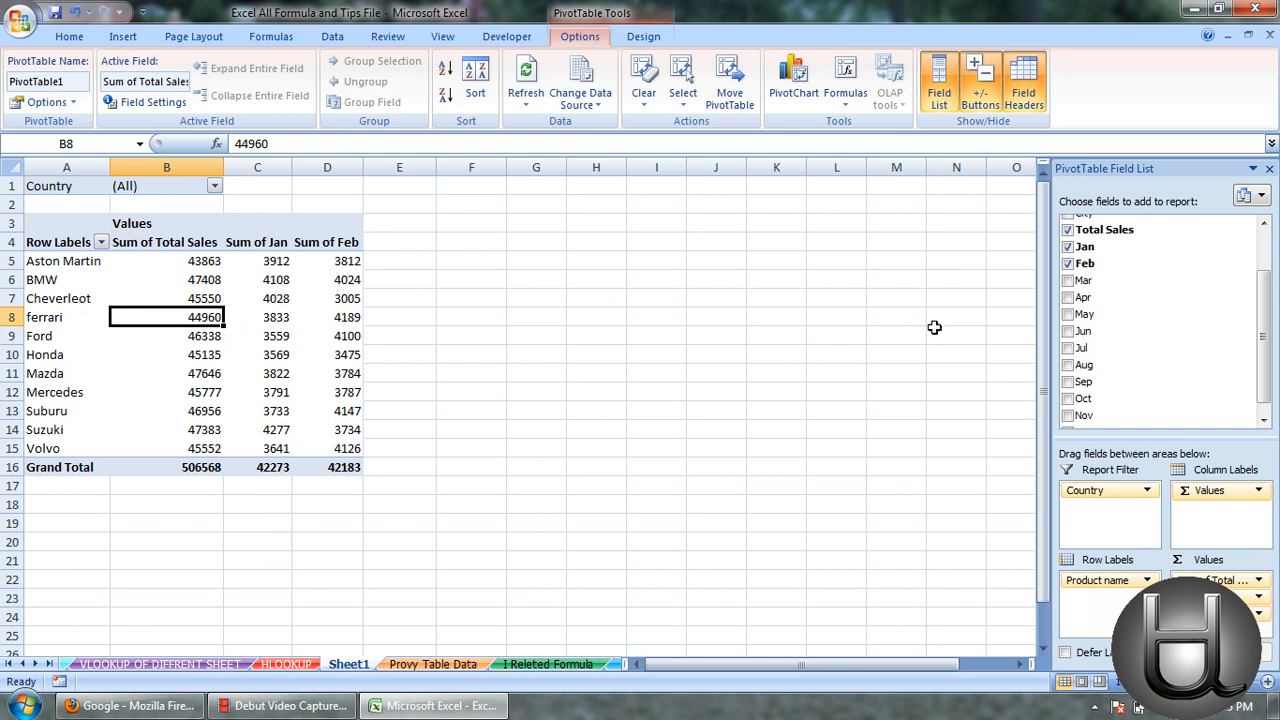
{"action": "left_click", "coordinate": [1067, 247]}
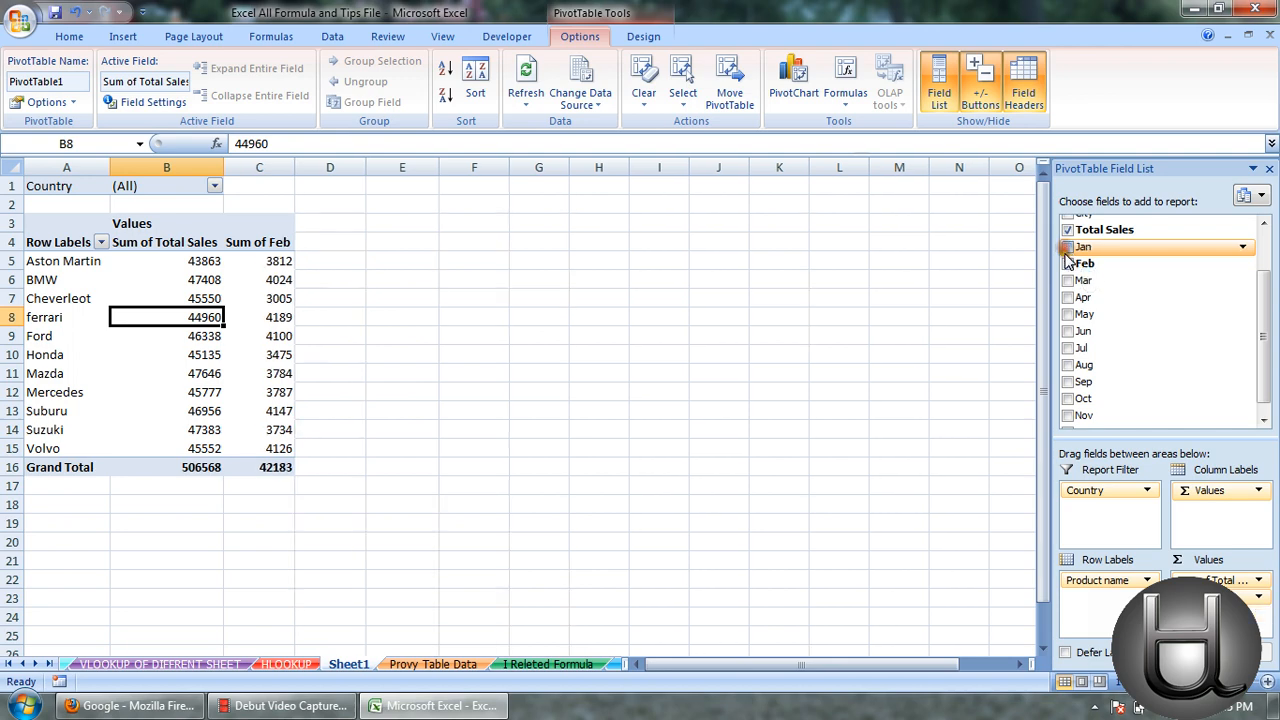
{"action": "left_click", "coordinate": [1067, 263]}
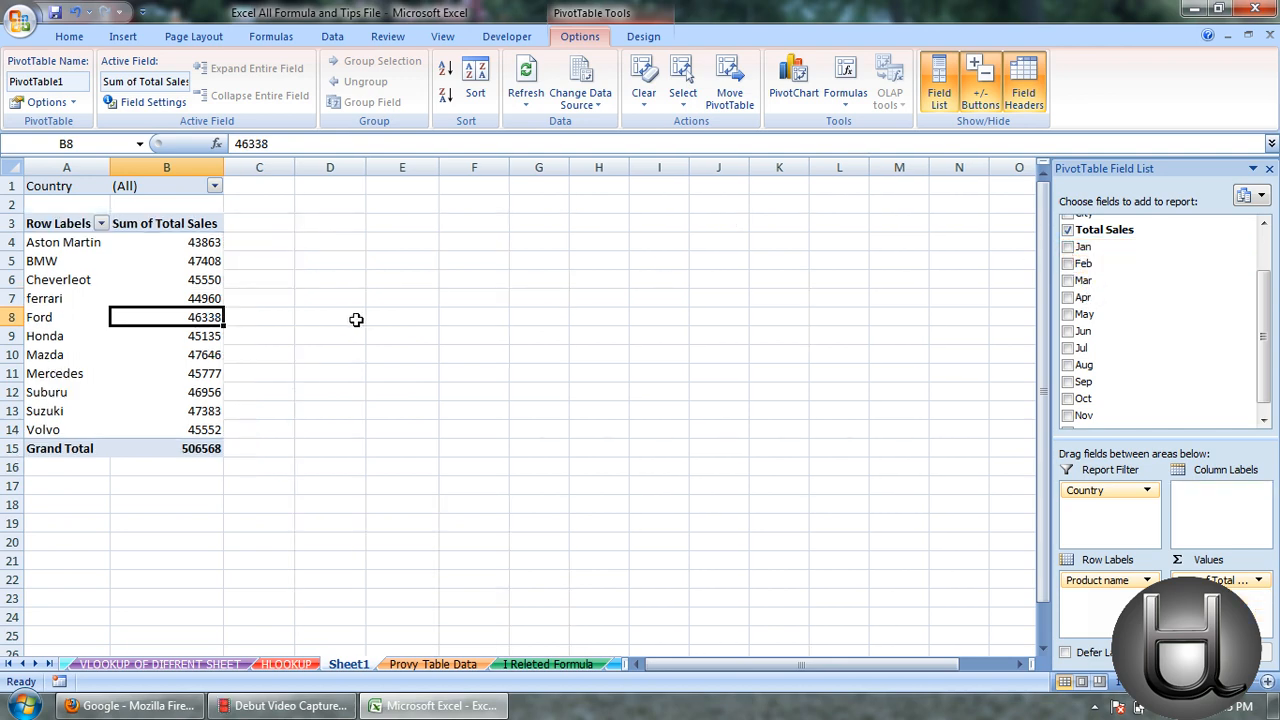
Step: Open the value field settings for Sum of Total Sales and look through the available summary functions
{"action": "left_click_drag", "start_coordinate": [205, 242], "coordinate": [209, 255]}
{"action": "left_click", "coordinate": [212, 259]}
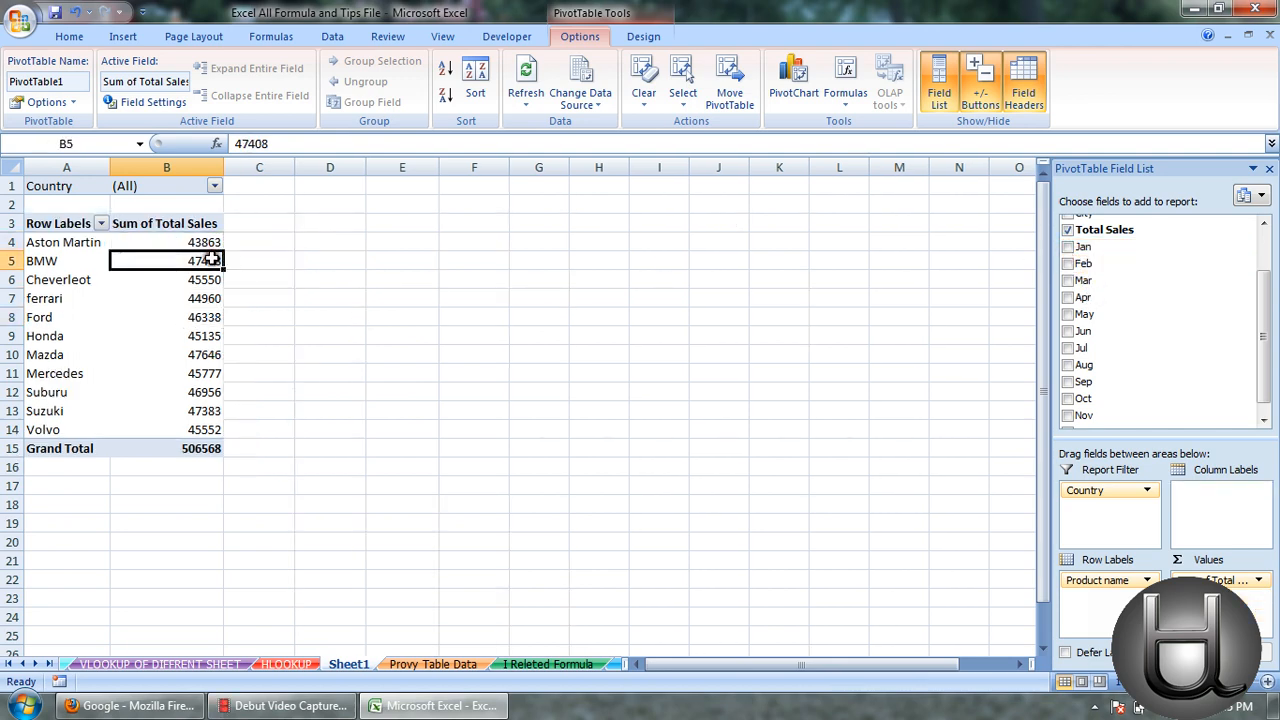
{"action": "left_click", "coordinate": [209, 245]}
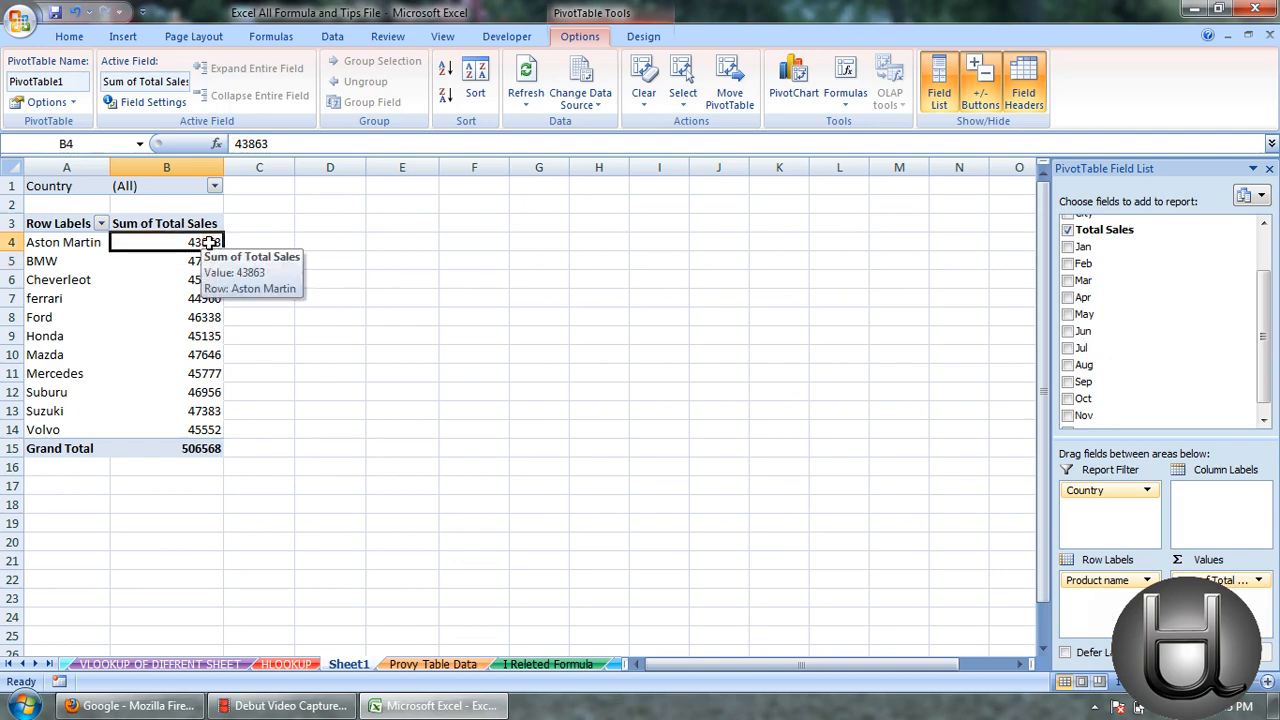
{"action": "right_click", "coordinate": [208, 242]}
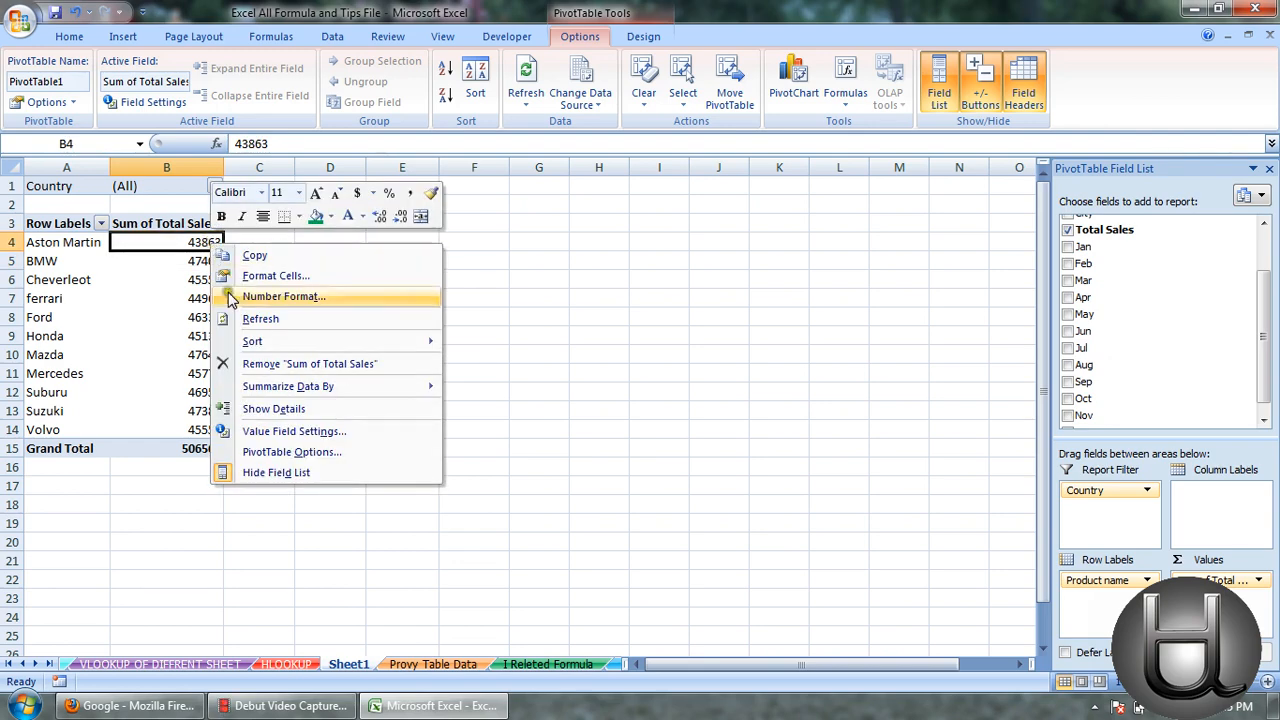
{"action": "left_click", "coordinate": [280, 433]}
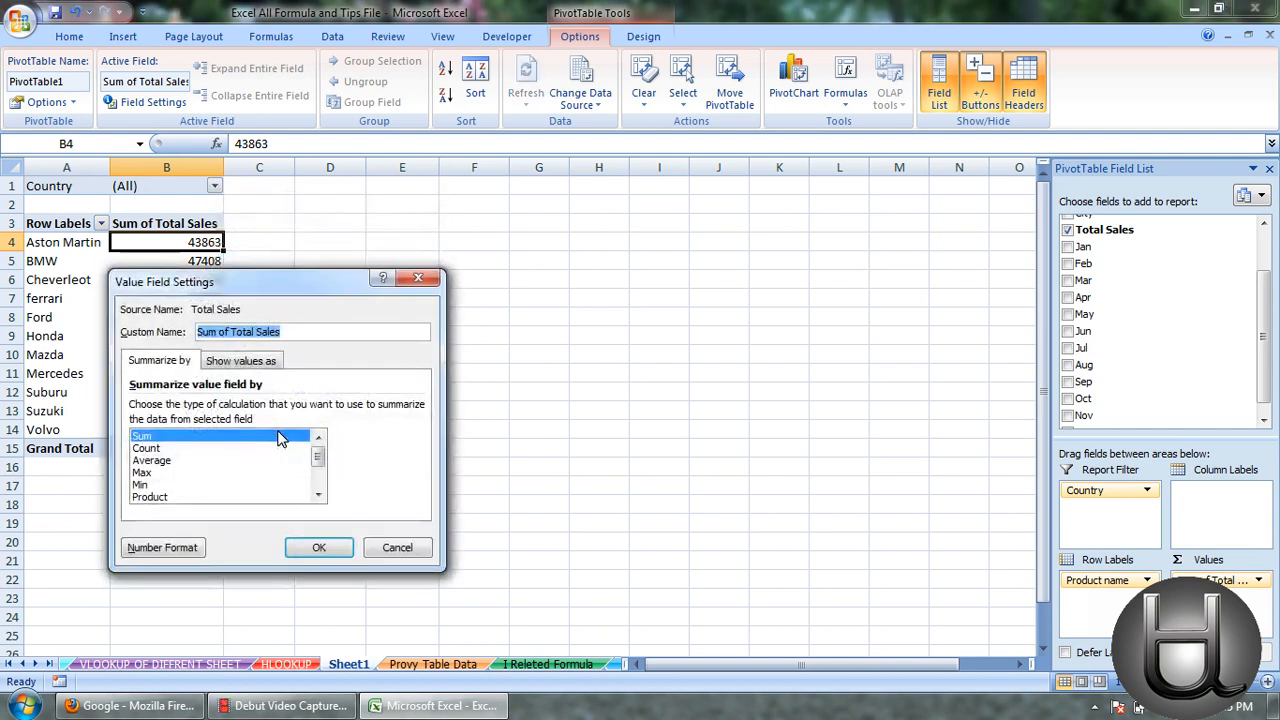
{"action": "left_click", "coordinate": [148, 438]}
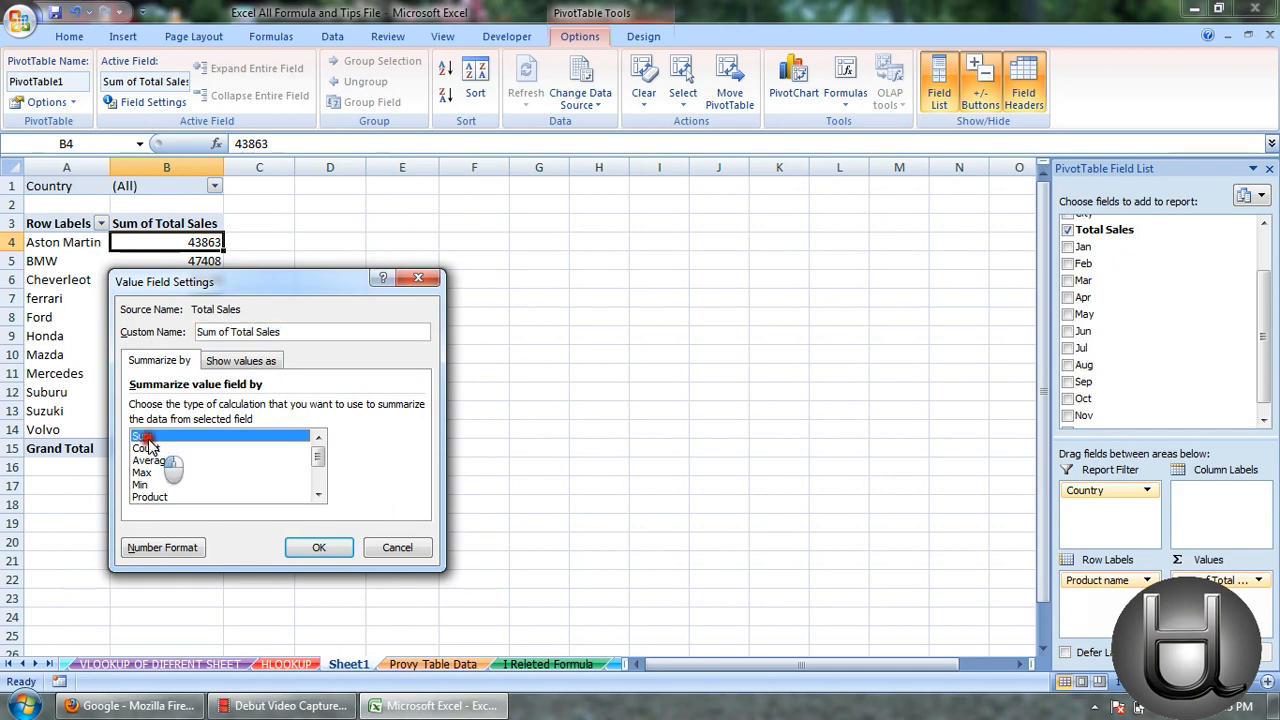
{"action": "left_click", "coordinate": [158, 459]}
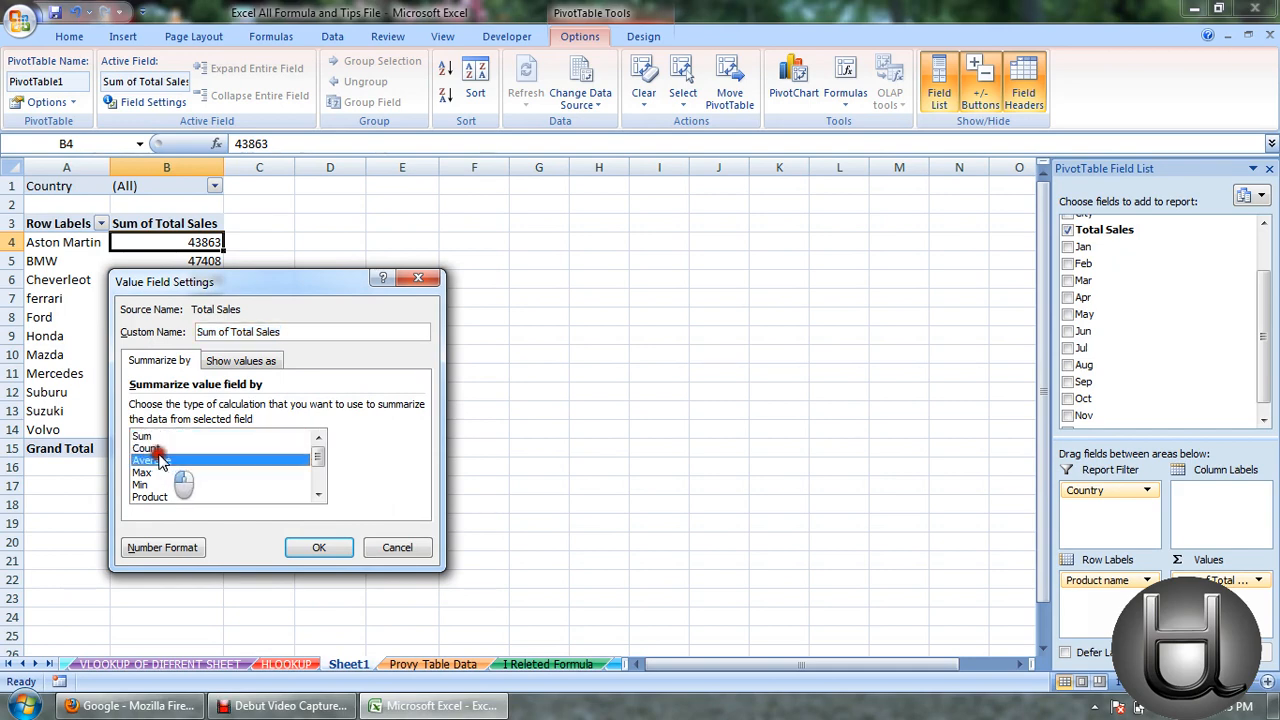
{"action": "left_click", "coordinate": [317, 497]}
{"action": "left_click", "coordinate": [317, 497]}
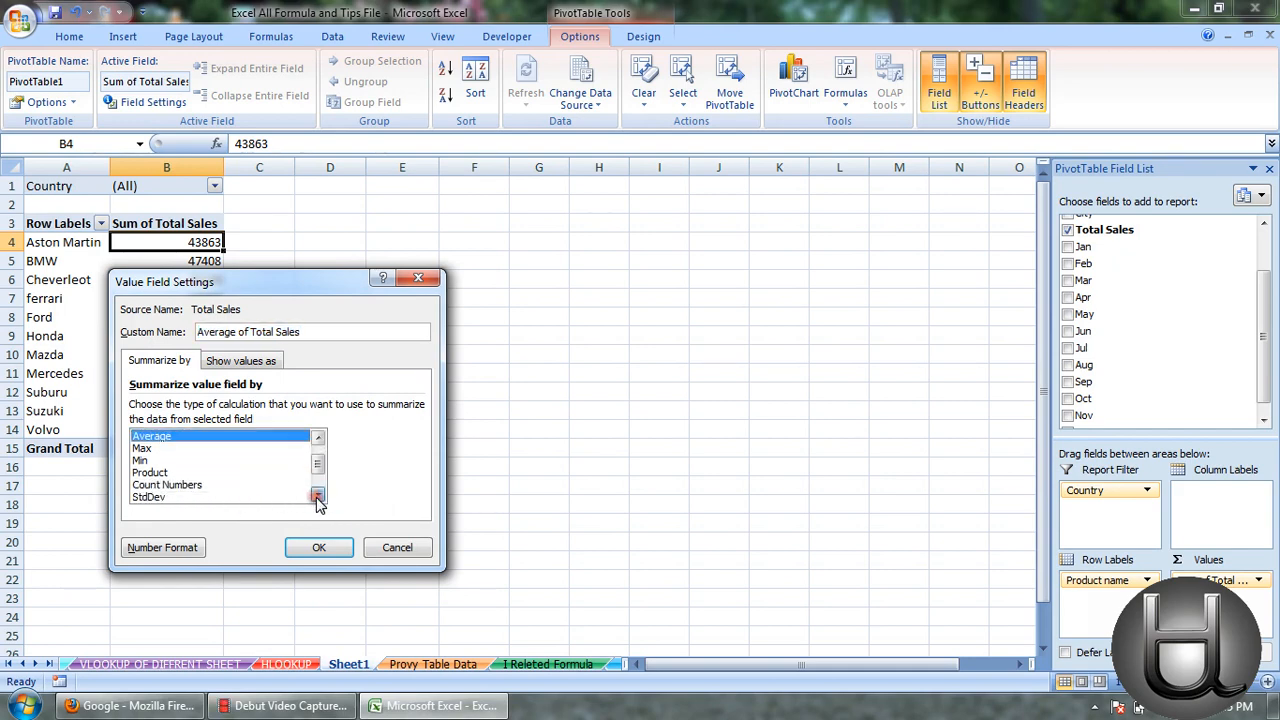
{"action": "left_click", "coordinate": [317, 497]}
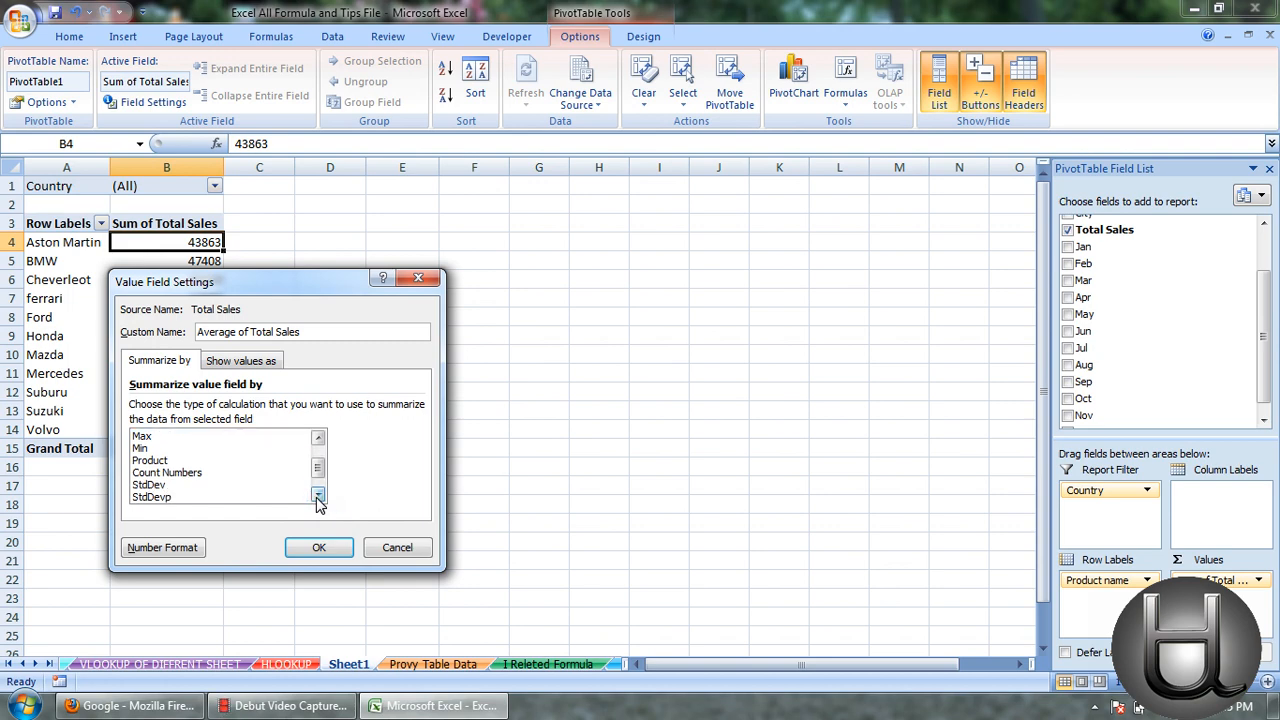
{"action": "left_click", "coordinate": [317, 497]}
{"action": "left_click", "coordinate": [317, 497]}
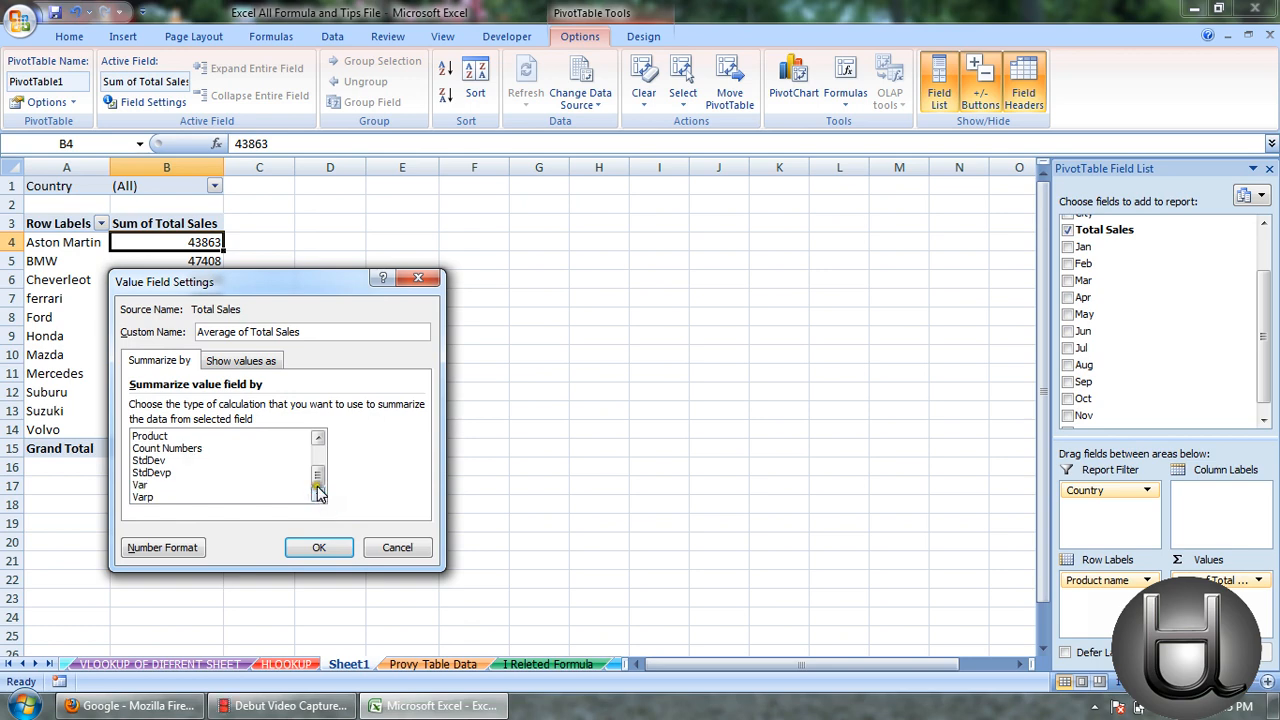
{"action": "left_click_drag", "start_coordinate": [317, 478], "coordinate": [317, 447]}
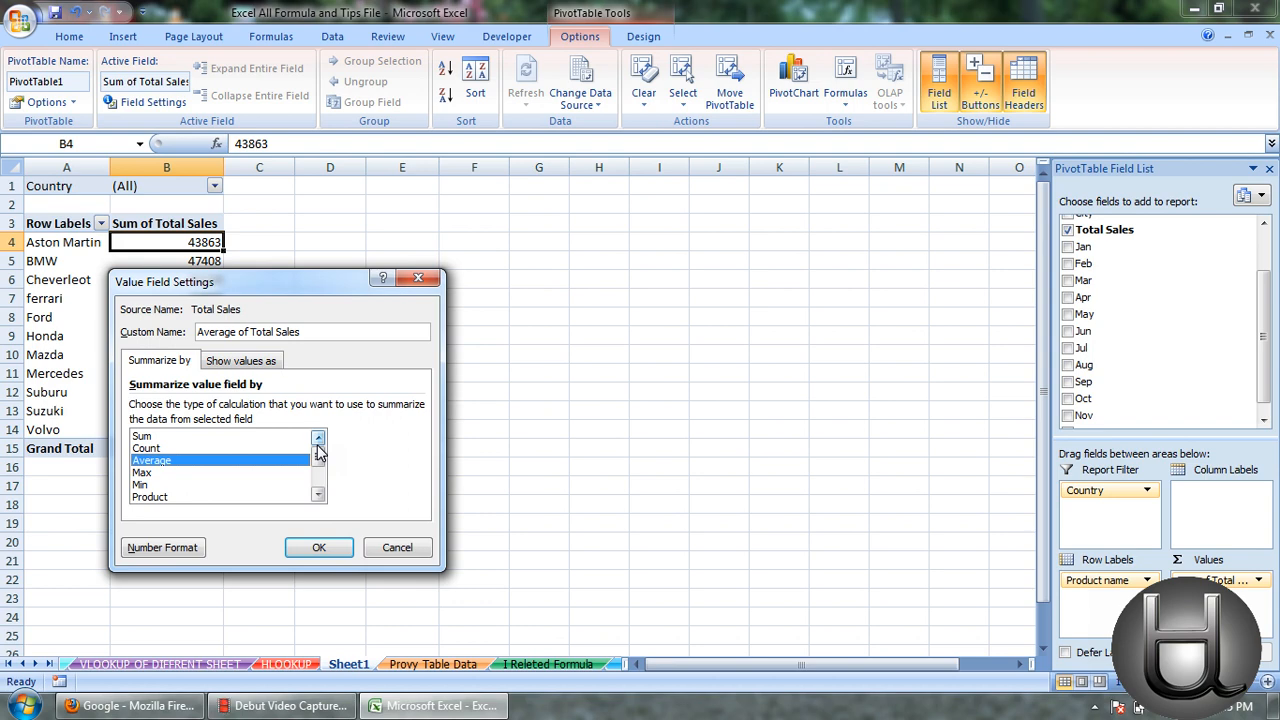
Step: View the number format categories offered for the Total Sales field and dismiss its value field settings without applying changes
{"action": "left_click", "coordinate": [162, 548]}
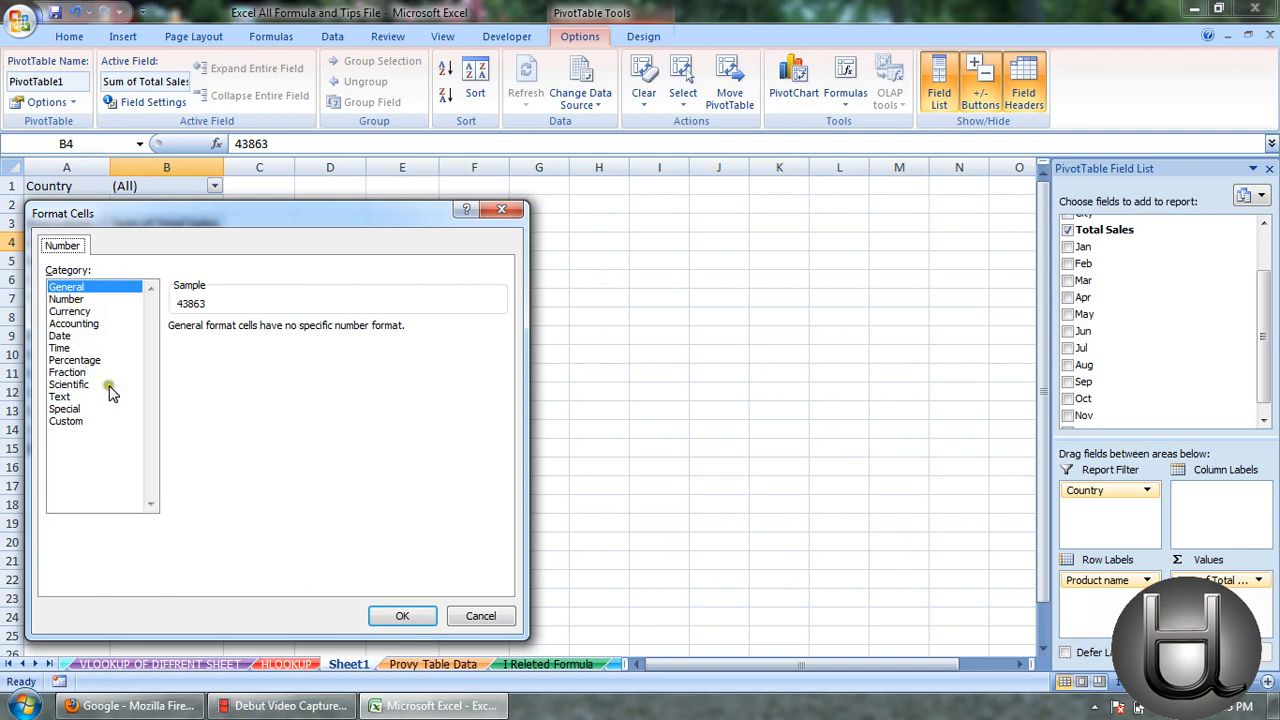
{"action": "left_click", "coordinate": [400, 618]}
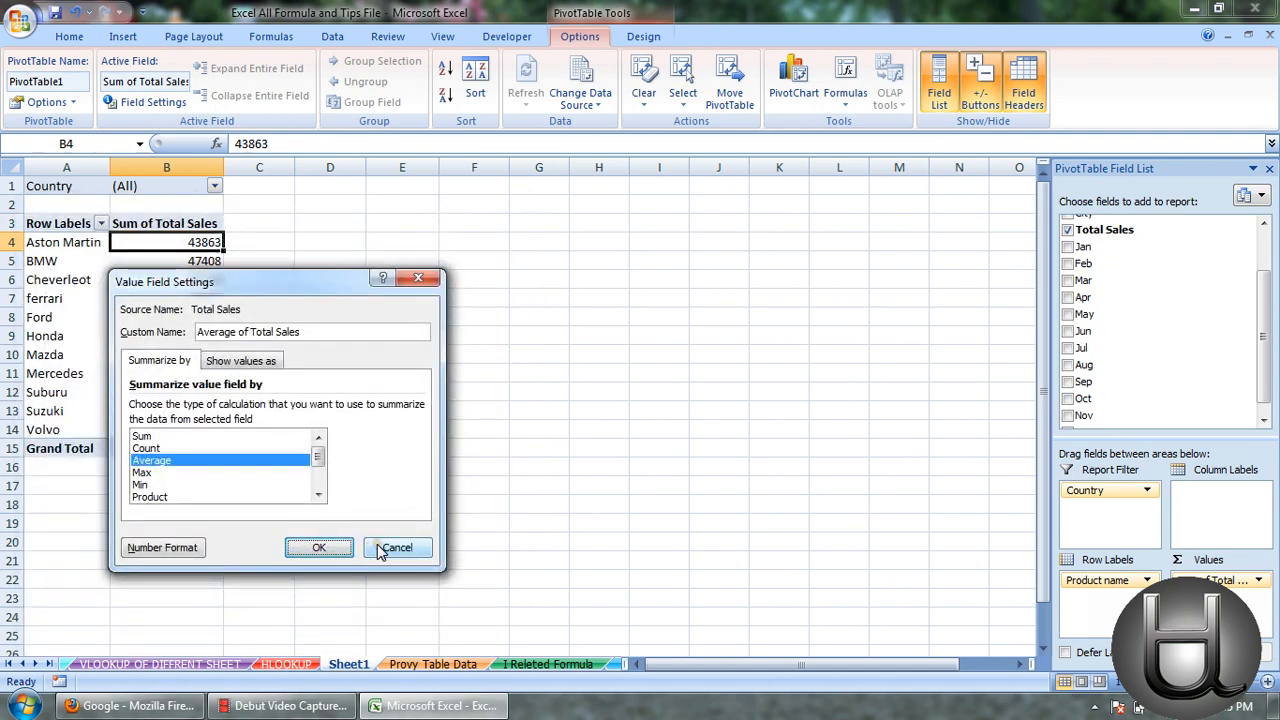
{"action": "left_click", "coordinate": [388, 548]}
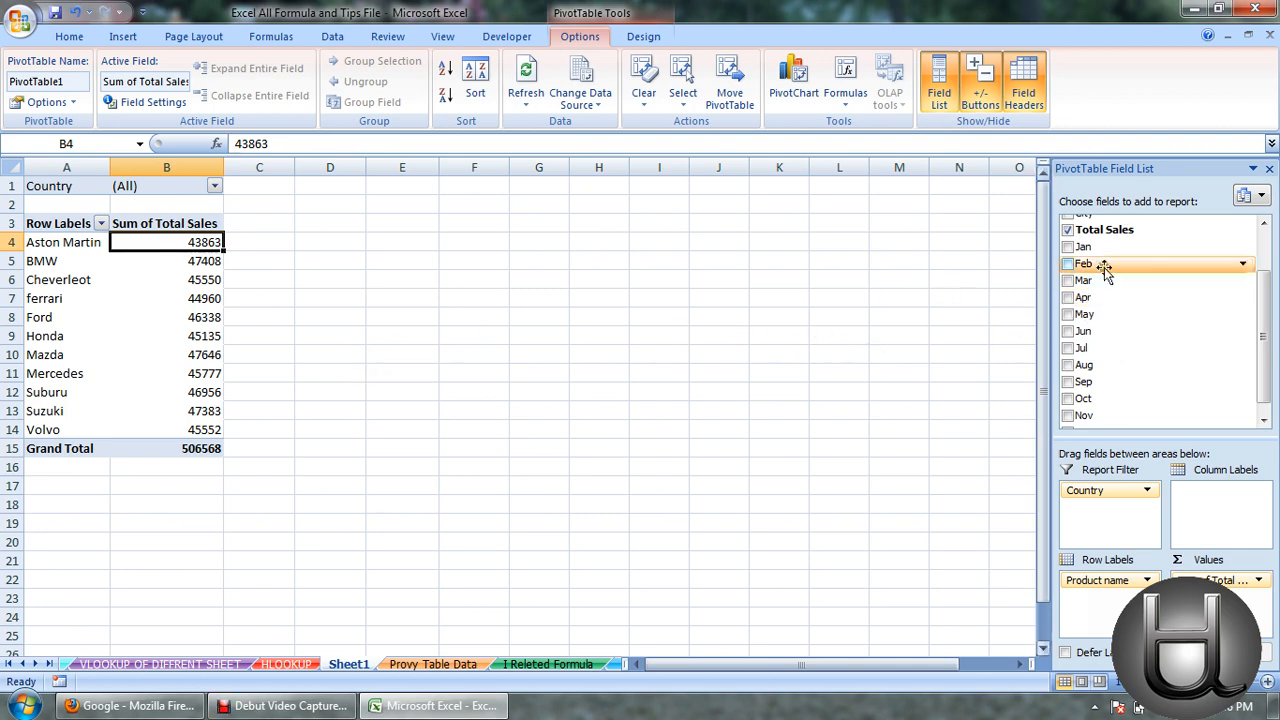
Step: Add the monthly fields Jan through Aug to the PivotTable values beside Total Sales
{"action": "left_click", "coordinate": [1067, 247]}
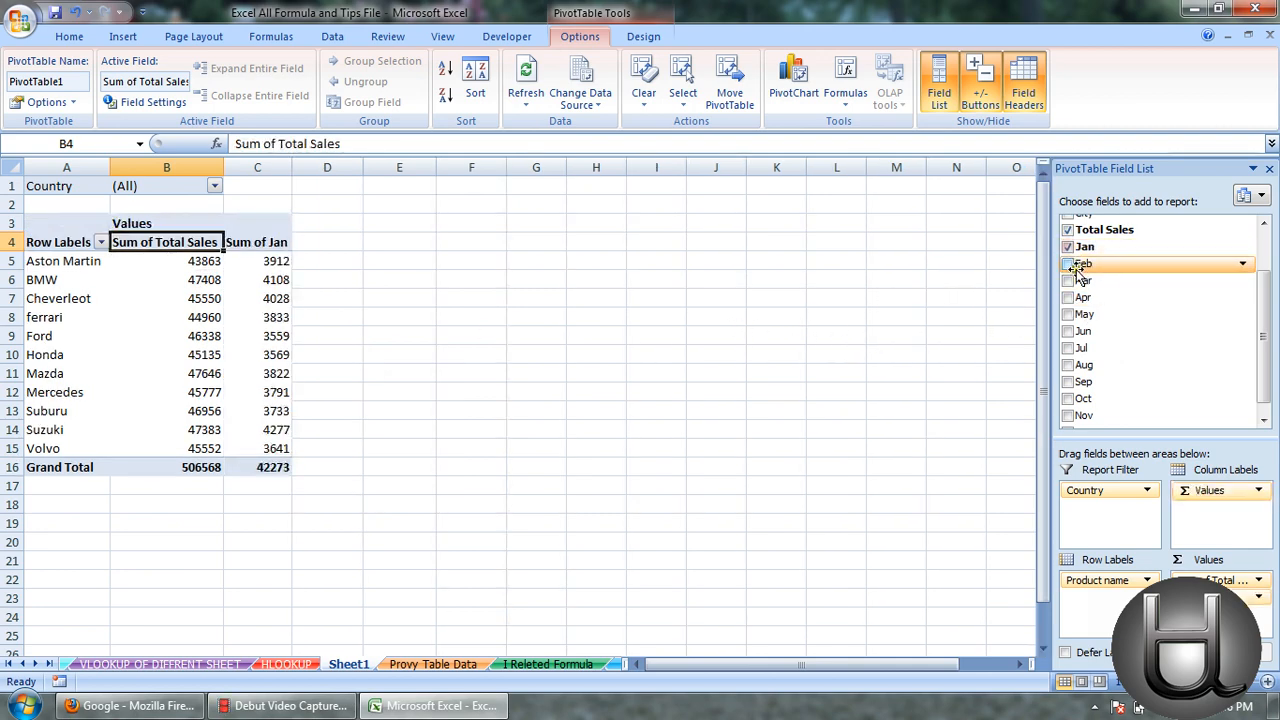
{"action": "left_click", "coordinate": [1067, 263]}
{"action": "left_click", "coordinate": [1067, 280]}
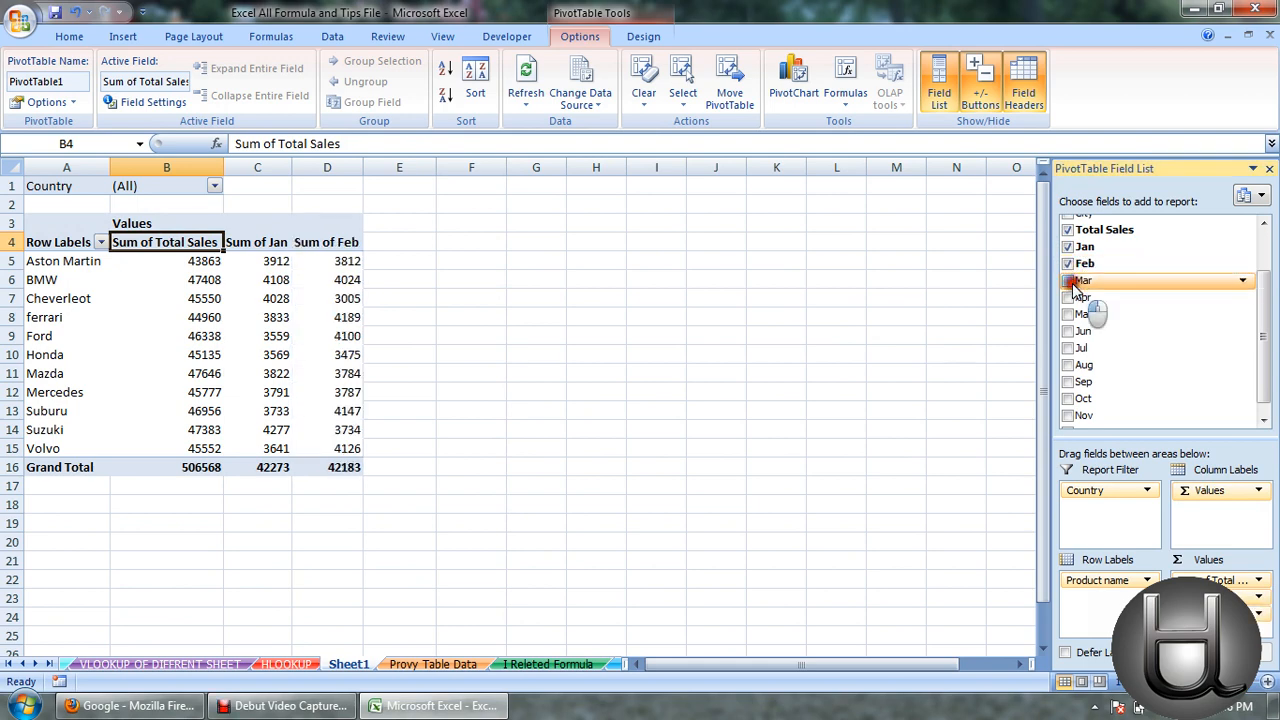
{"action": "left_click", "coordinate": [1067, 297]}
{"action": "left_click", "coordinate": [1067, 314]}
{"action": "left_click", "coordinate": [1067, 331]}
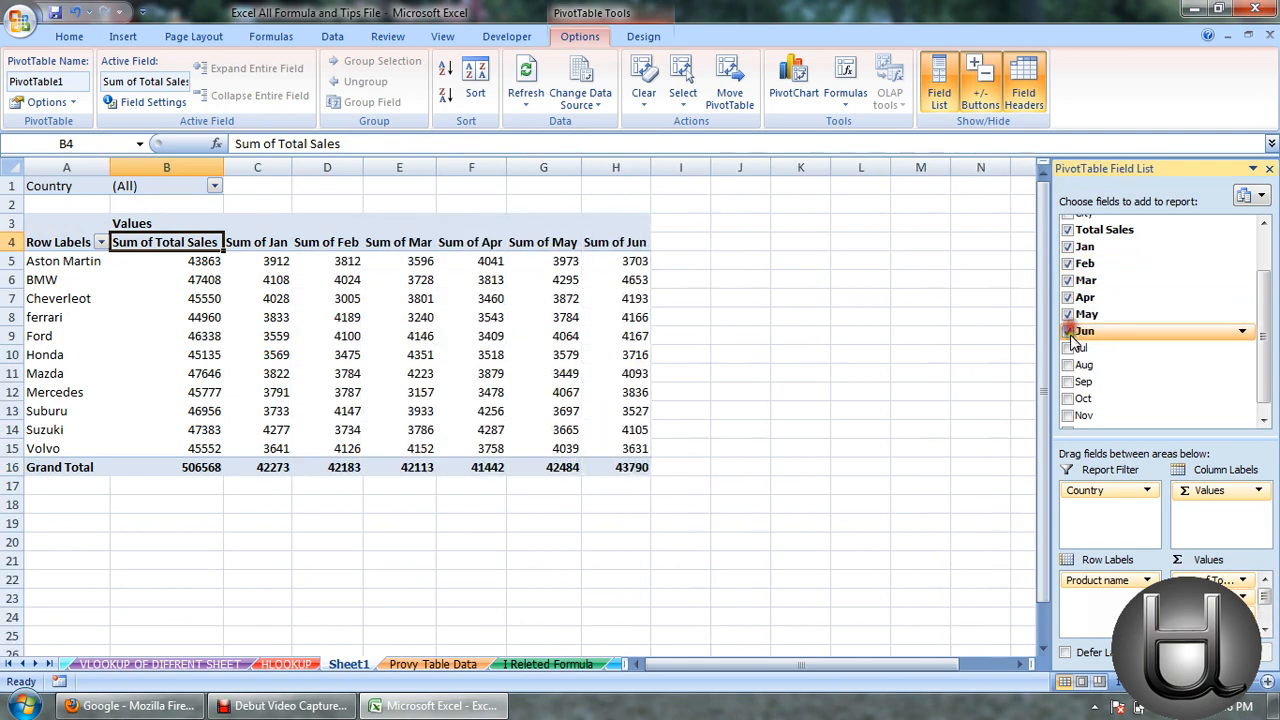
{"action": "left_click", "coordinate": [1067, 348]}
{"action": "left_click", "coordinate": [1067, 365]}
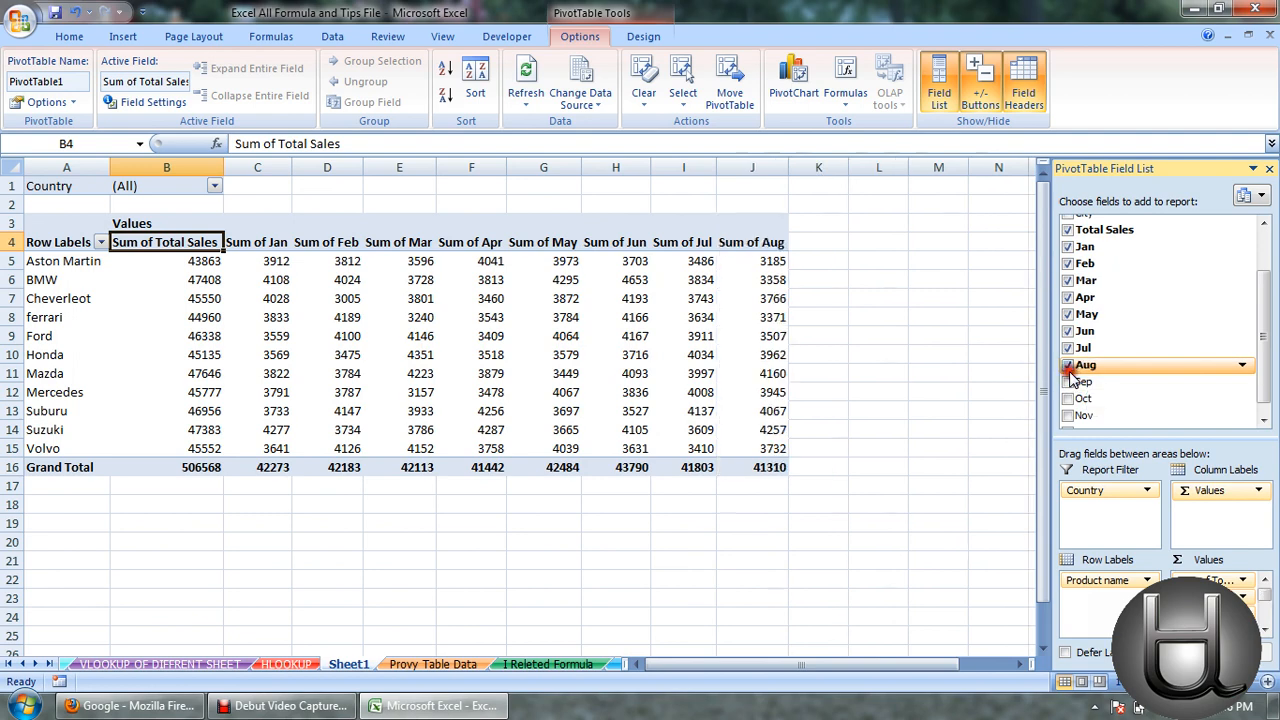
Step: Extract the source records behind Aston Martin's Sum of May value to a new sheet and autofit its Date column
{"action": "double_click", "coordinate": [565, 260]}
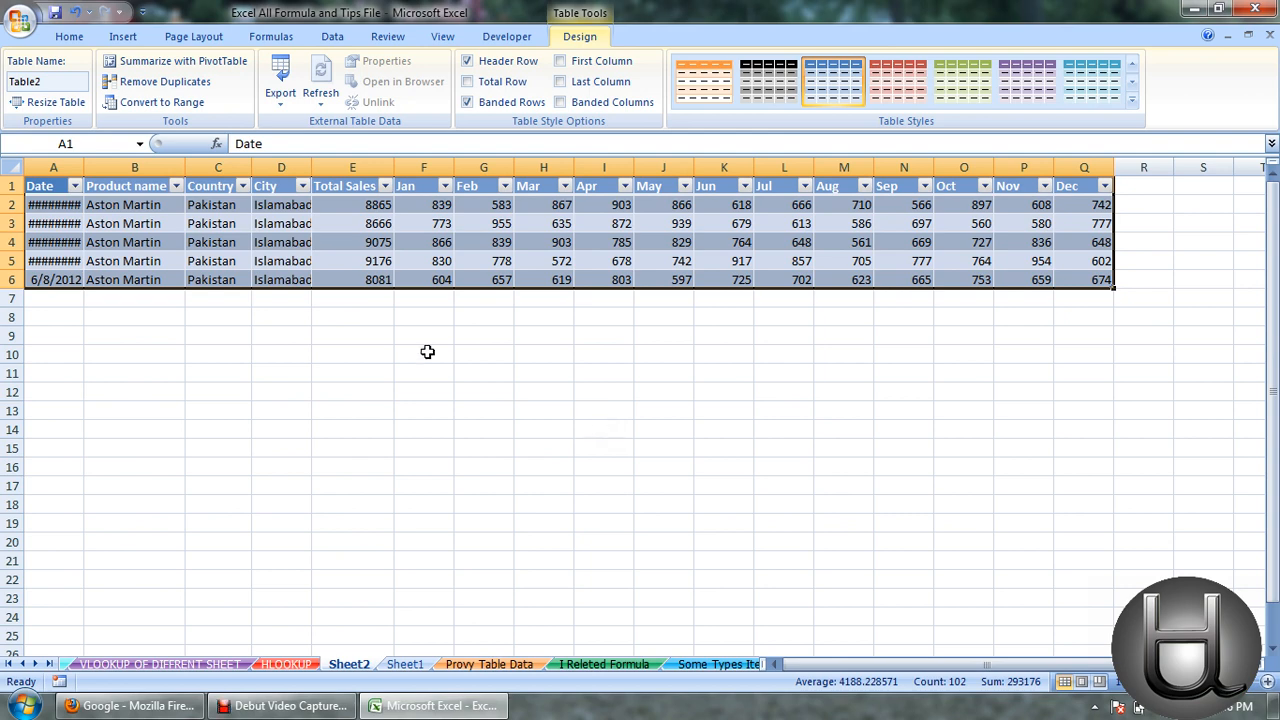
{"action": "double_click", "coordinate": [85, 168]}
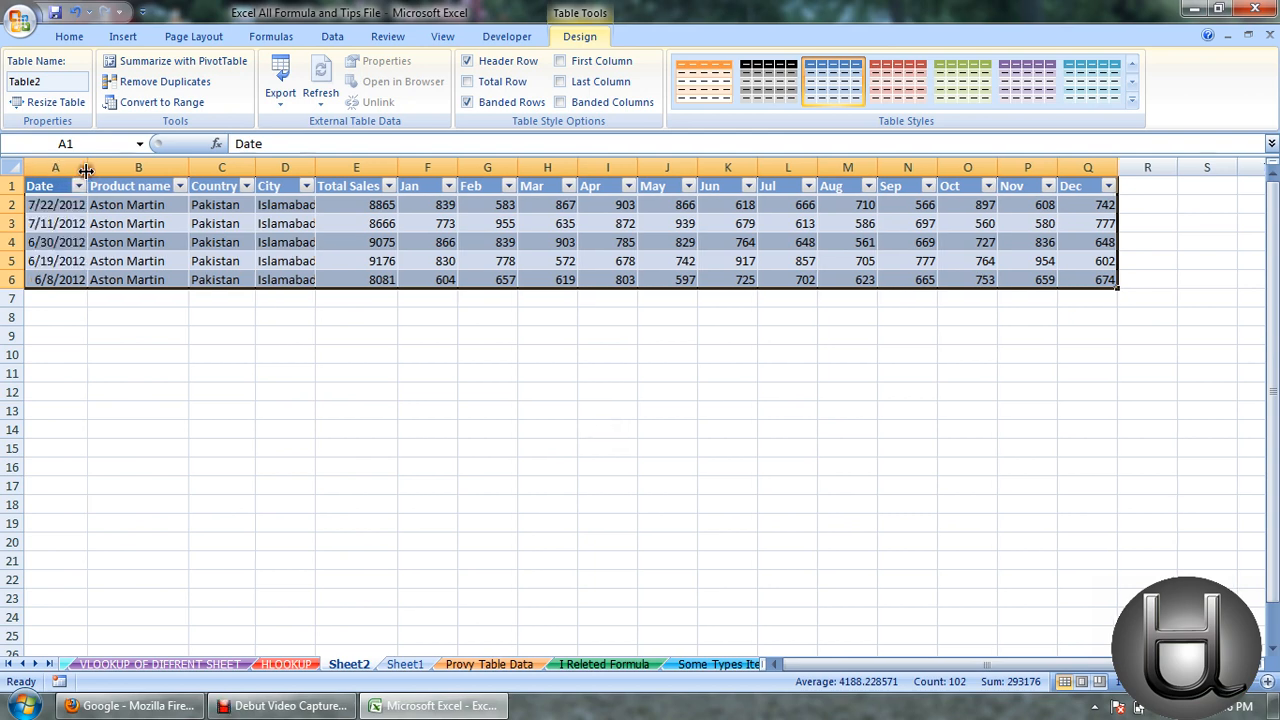
{"action": "left_click", "coordinate": [405, 665]}
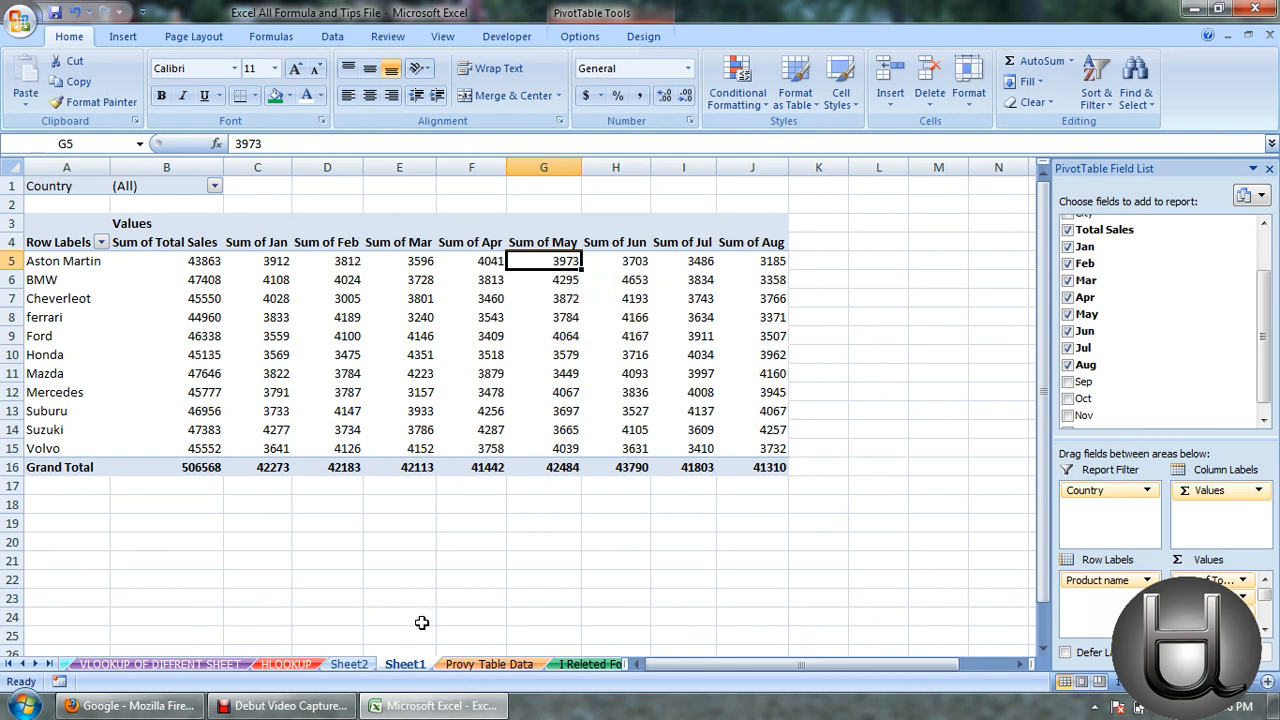
{"action": "left_click", "coordinate": [360, 664]}
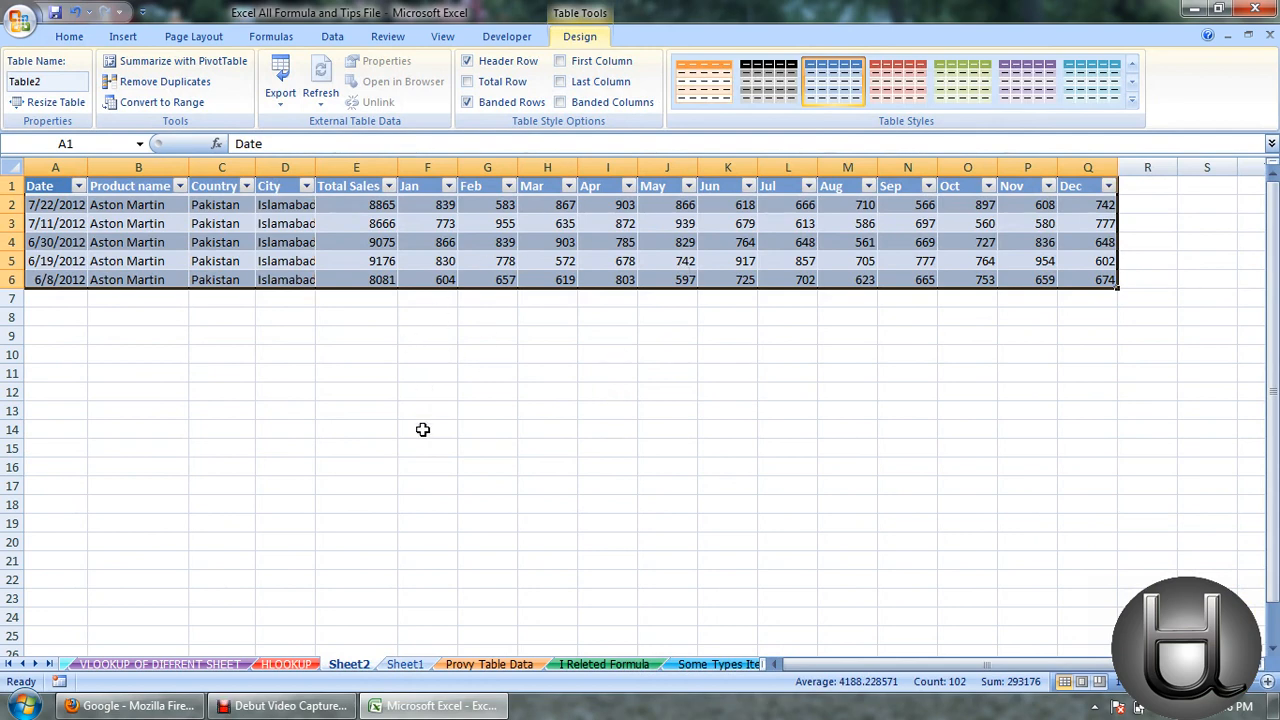
Step: Delete Sheet2, which holds the extracted Aston Martin detail records
{"action": "left_click", "coordinate": [358, 664]}
{"action": "right_click", "coordinate": [358, 664]}
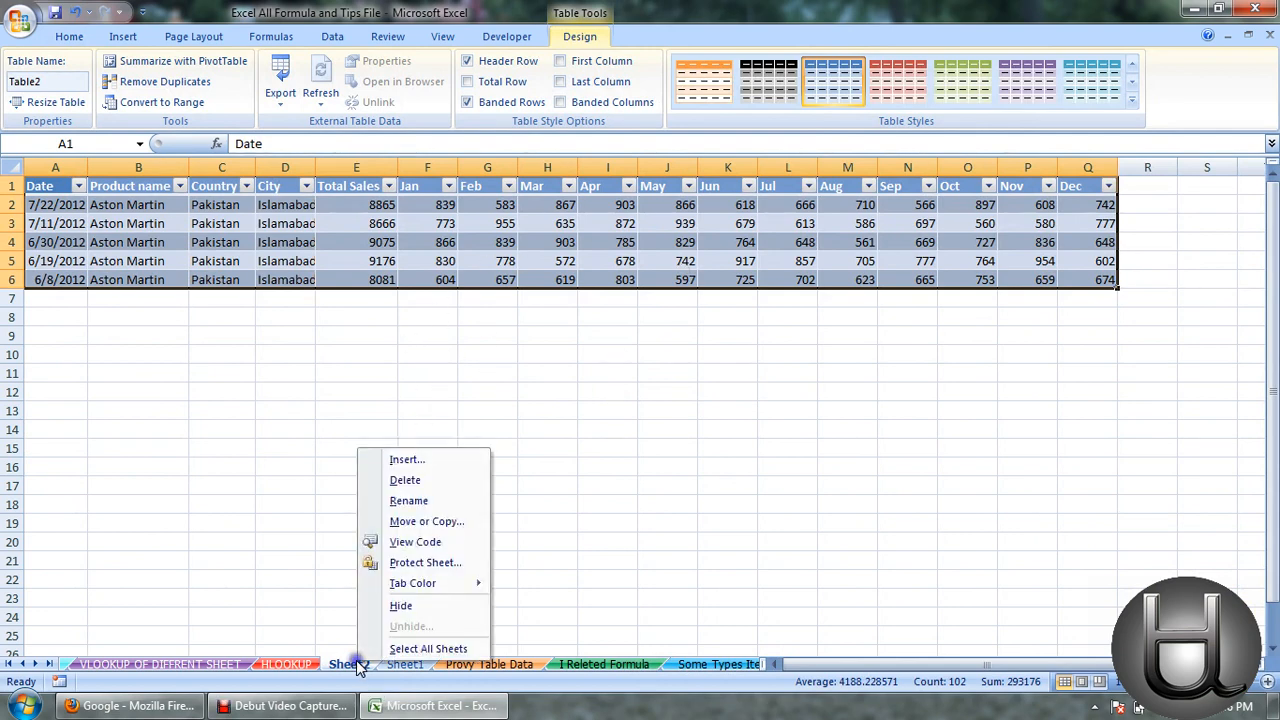
{"action": "left_click", "coordinate": [444, 478]}
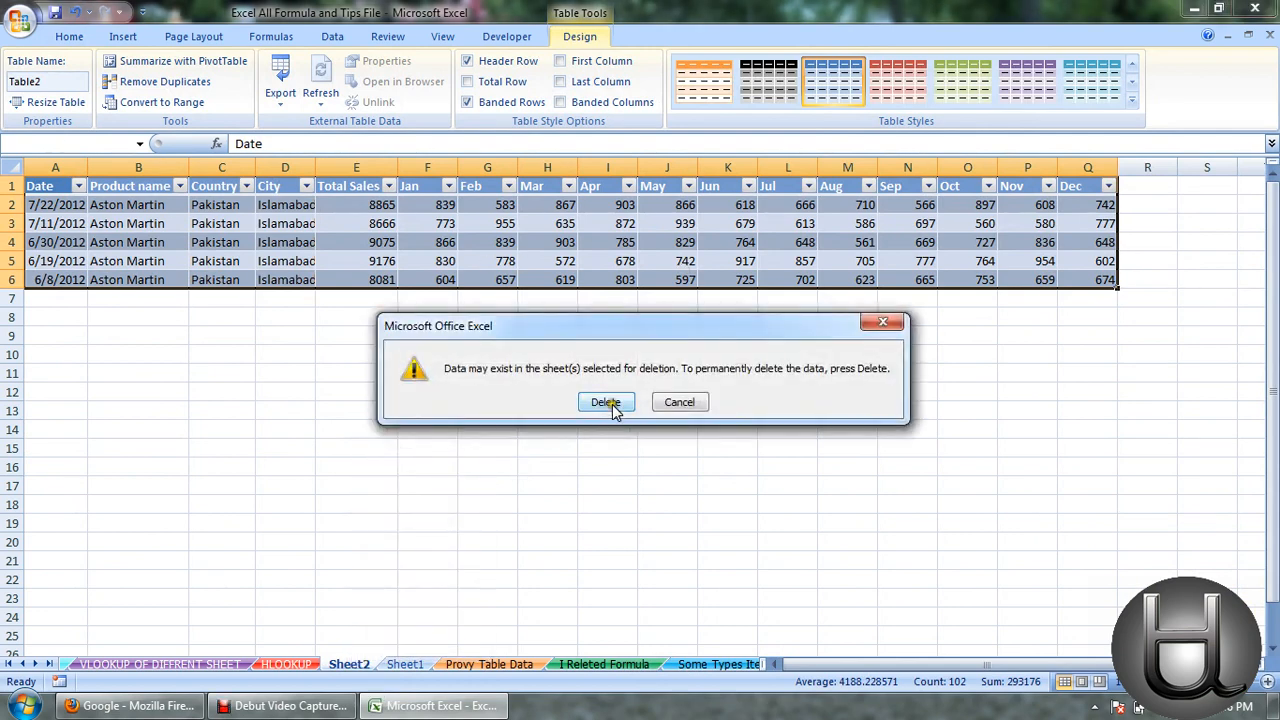
{"action": "left_click", "coordinate": [607, 401]}
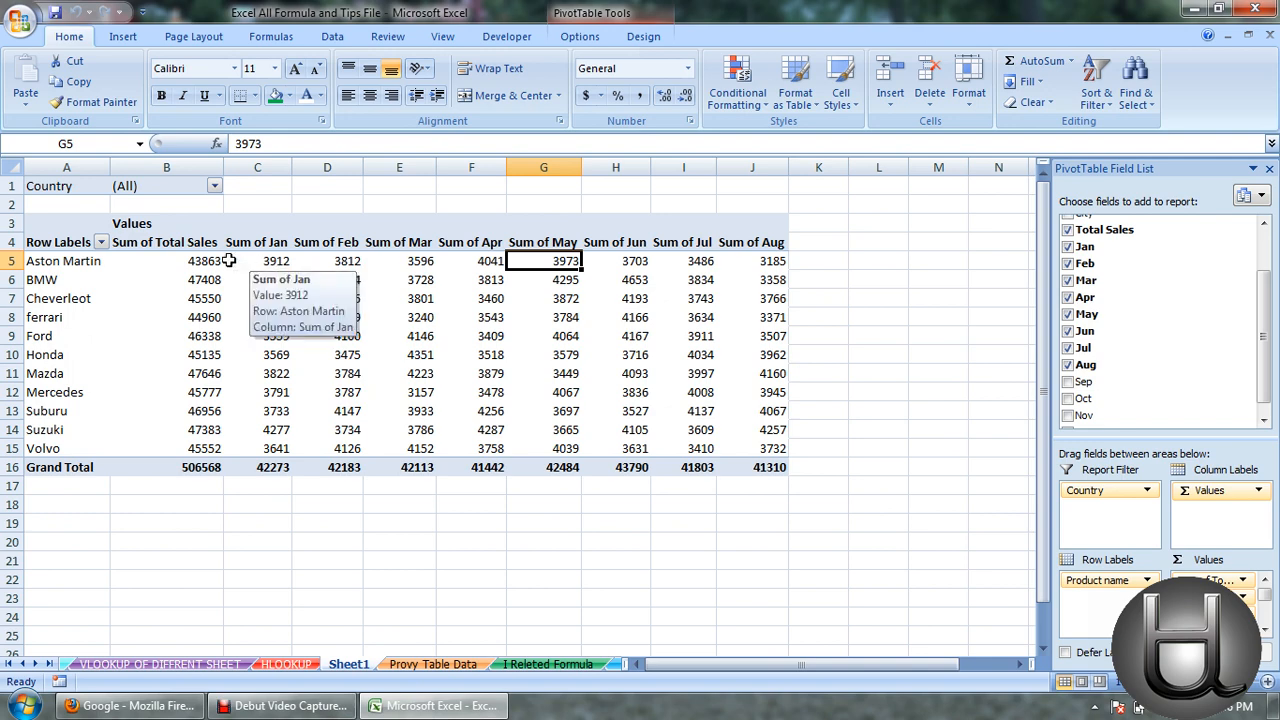
Step: Show Country as the detail field beneath Aston Martin in the row labels and expand BMW to its country level
{"action": "double_click", "coordinate": [87, 263]}
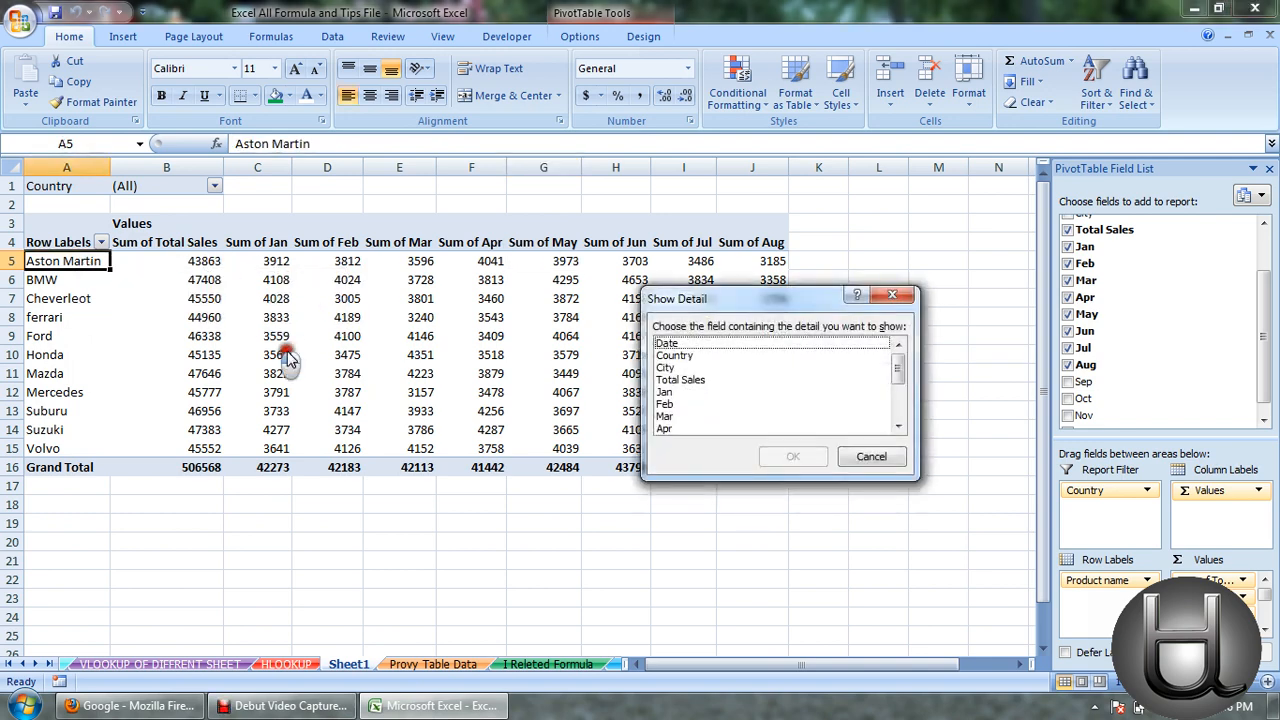
{"action": "left_click", "coordinate": [681, 358]}
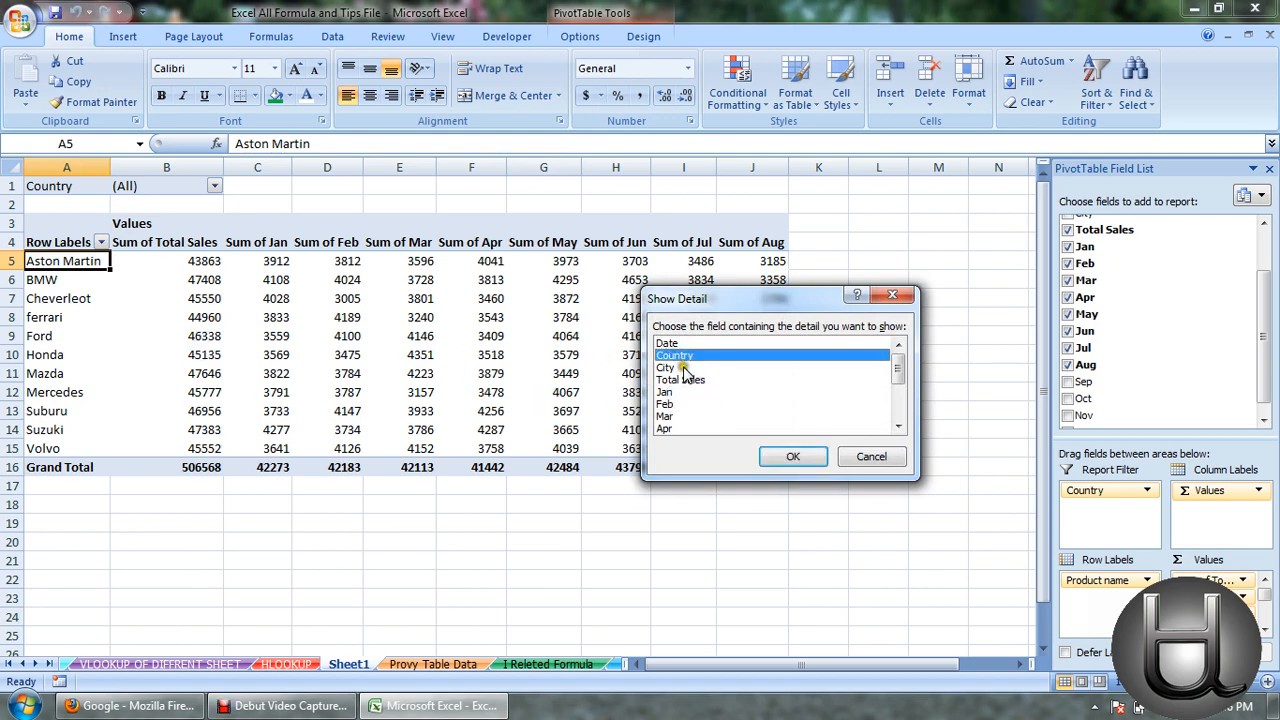
{"action": "left_click", "coordinate": [666, 368]}
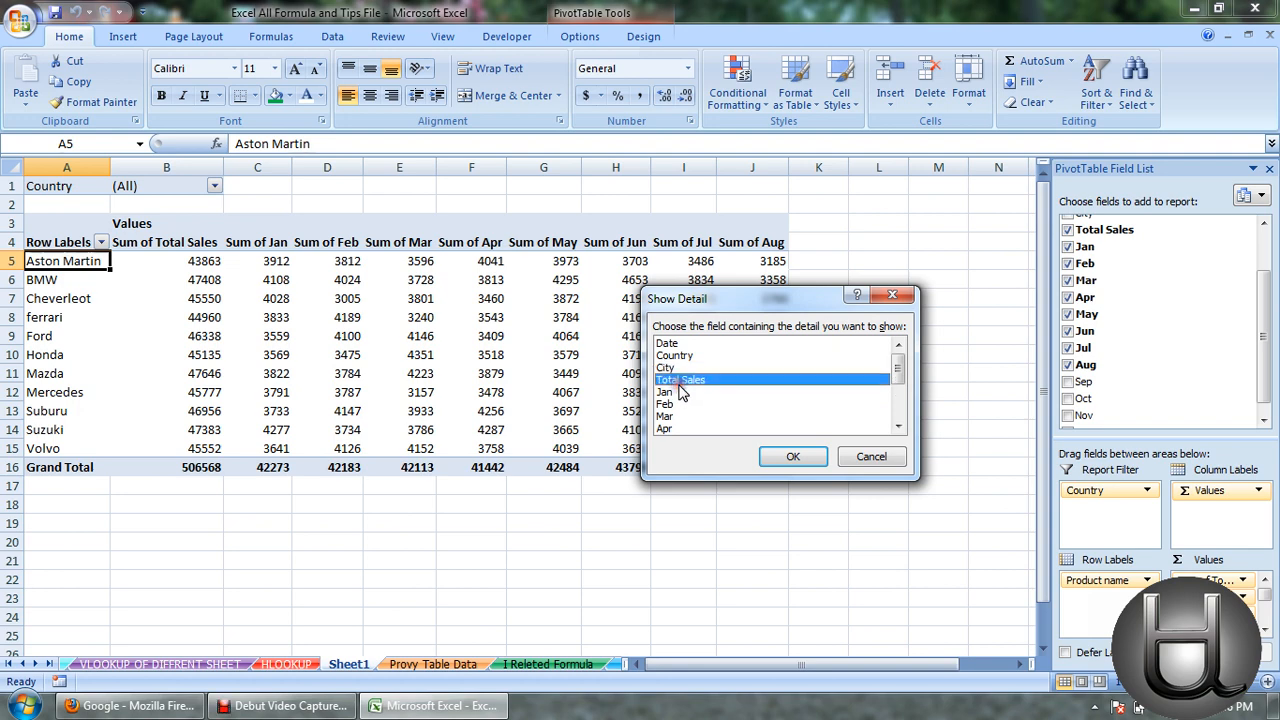
{"action": "left_click", "coordinate": [668, 416]}
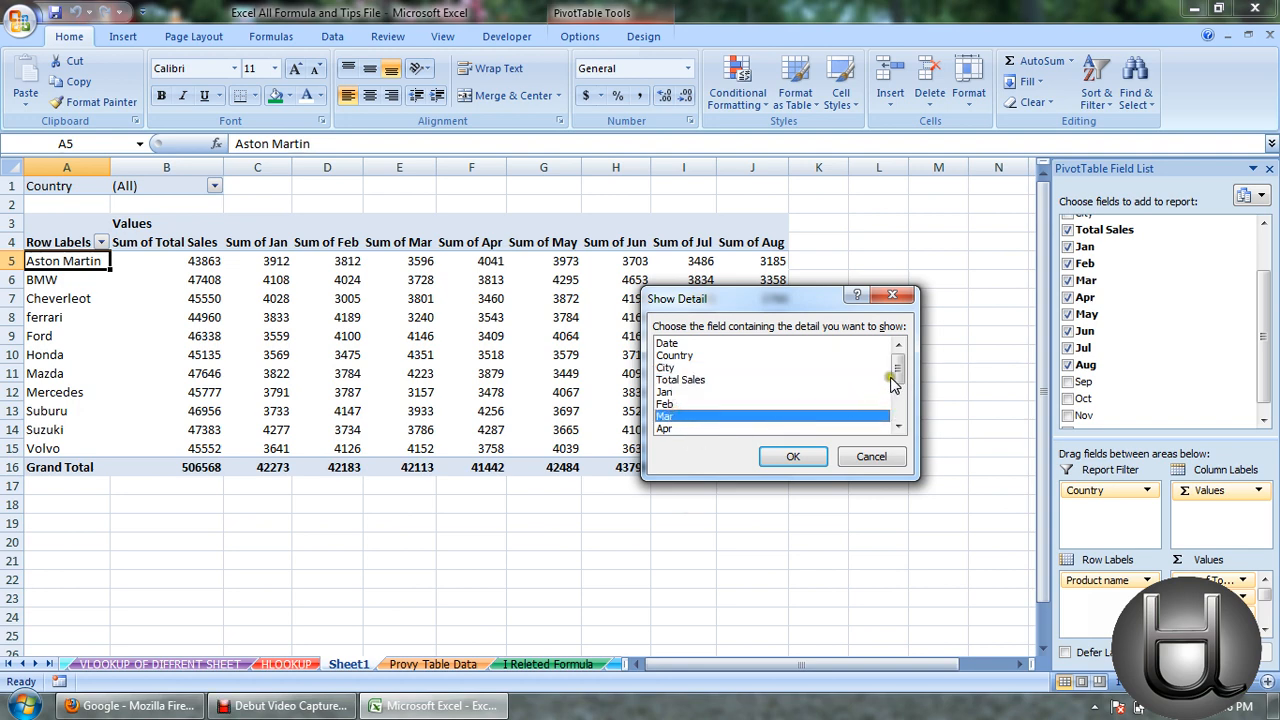
{"action": "left_click_drag", "start_coordinate": [895, 372], "coordinate": [898, 400]}
{"action": "left_click_drag", "start_coordinate": [897, 400], "coordinate": [897, 372]}
{"action": "left_click", "coordinate": [684, 356]}
{"action": "left_click", "coordinate": [789, 458]}
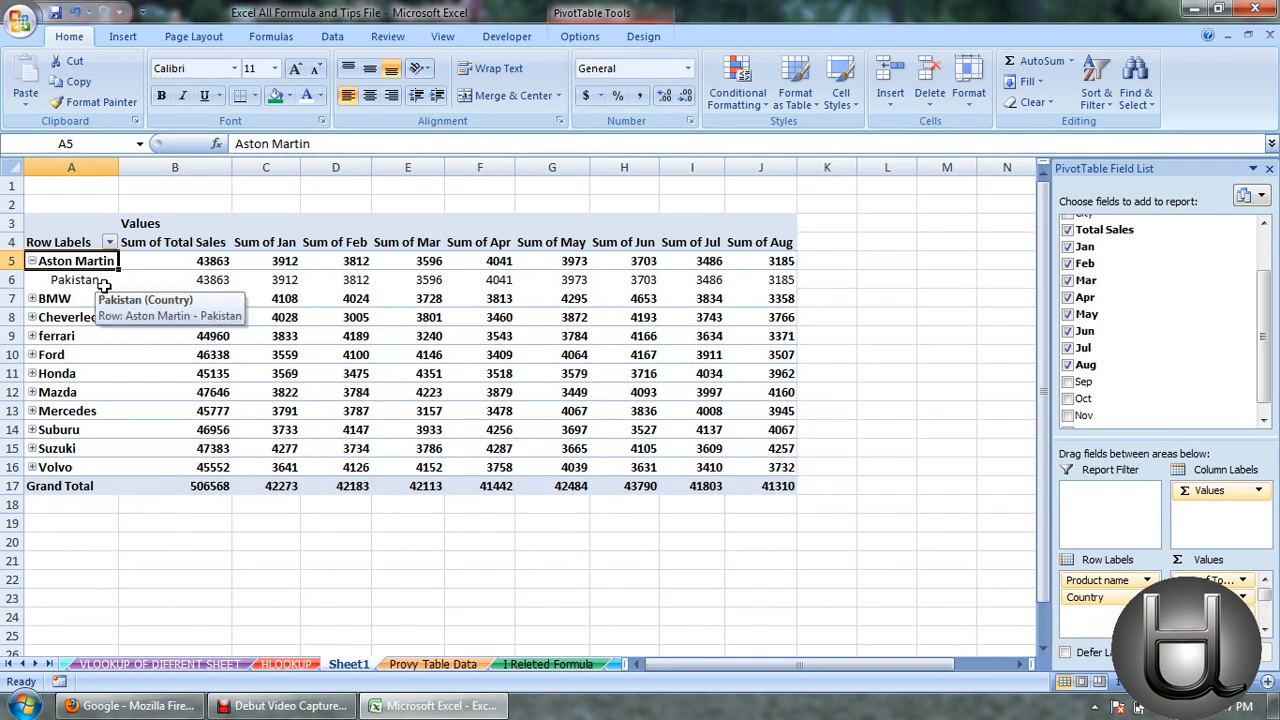
{"action": "double_click", "coordinate": [44, 298]}
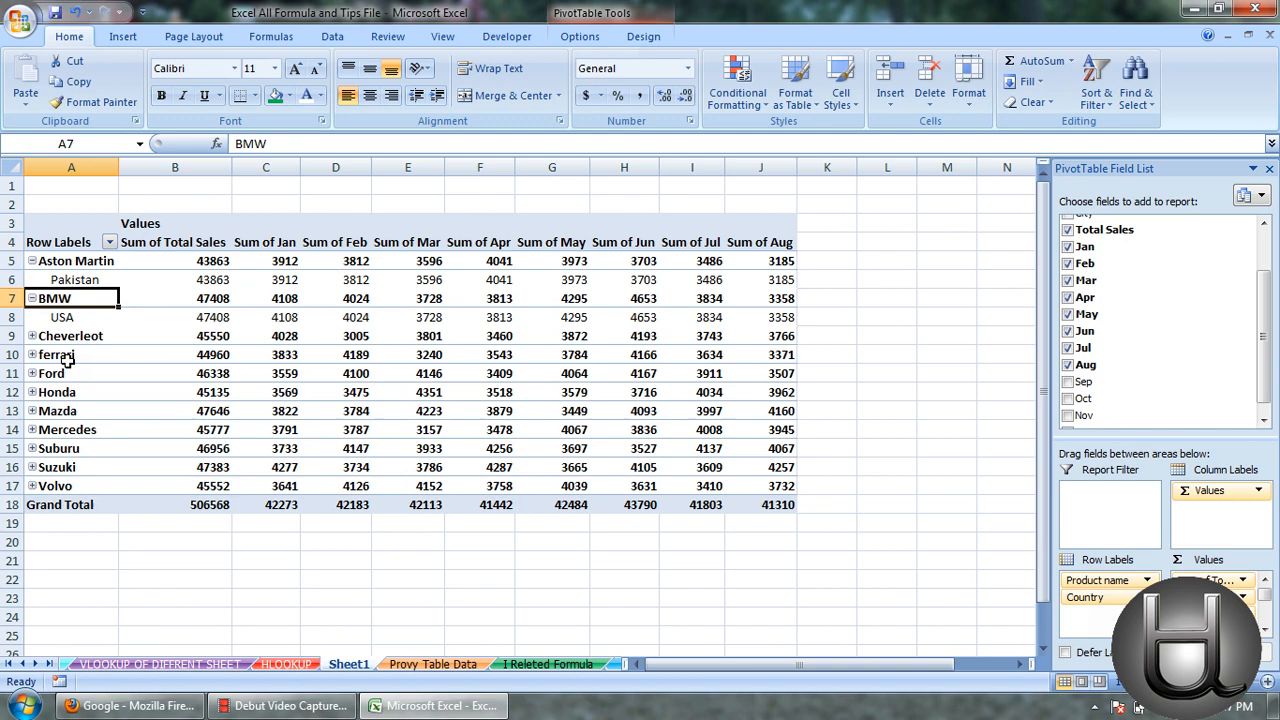
Step: Collapse BMW's country level and try to show another detail field beneath Pakistan under Aston Martin
{"action": "double_click", "coordinate": [54, 298]}
{"action": "double_click", "coordinate": [75, 280]}
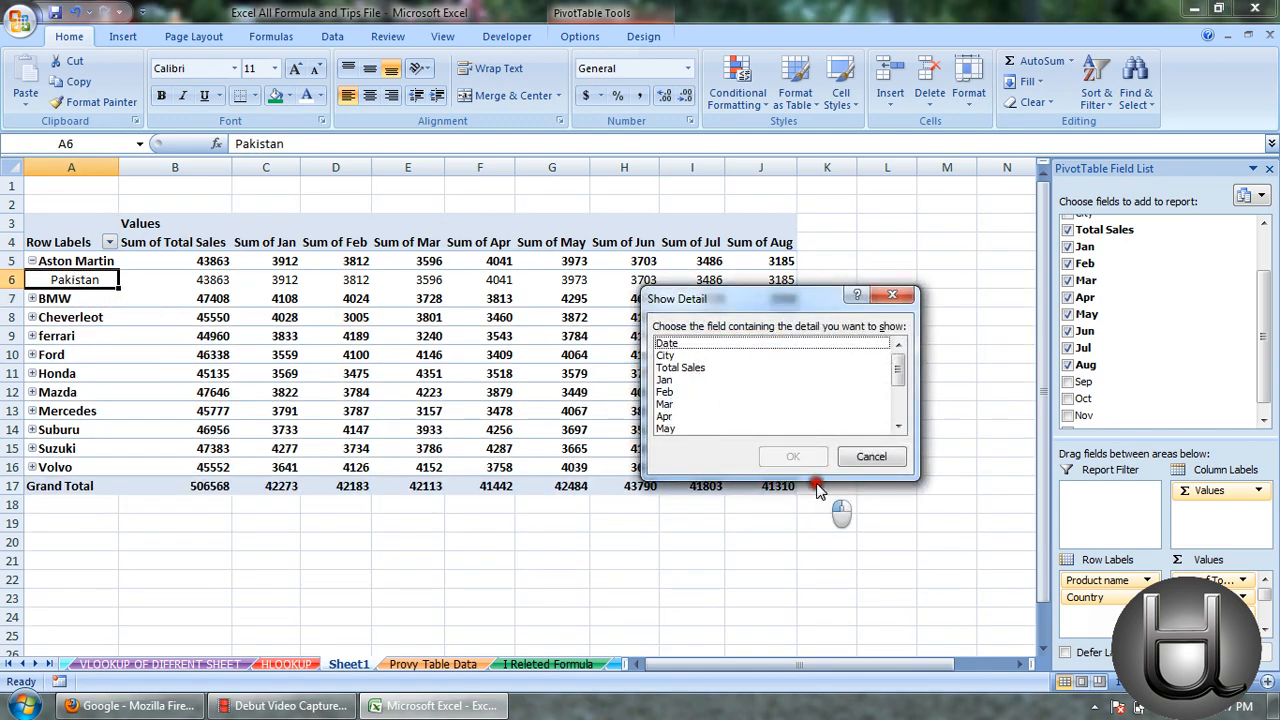
{"action": "left_click", "coordinate": [880, 458]}
Step: Undo the country drill-down of the product rows, moving Country back from the row labels to the report filter
{"action": "key", "text": "ctrl+z"}
{"action": "key", "text": "ctrl+z"}
{"action": "key", "text": "ctrl+z"}
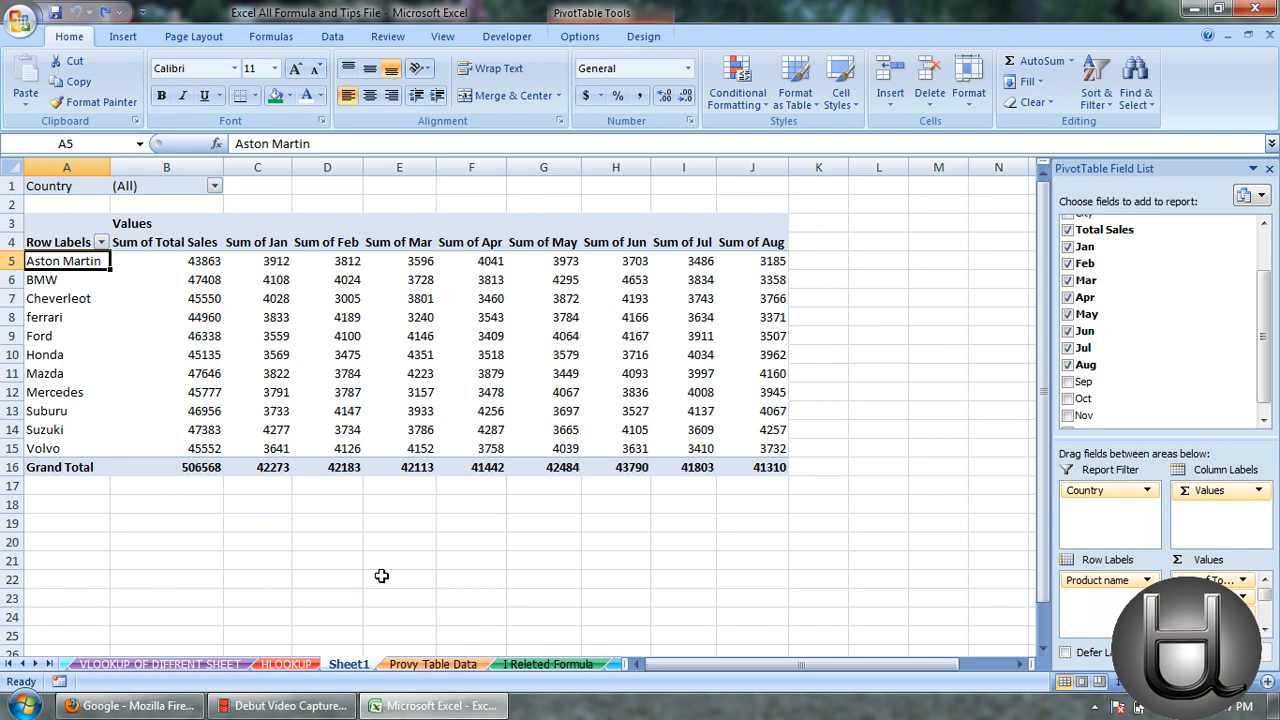
Step: Review the source range on the Provy Table Data sheet and the PivotTable insertion command, and return to Sheet1
{"action": "left_click", "coordinate": [447, 664]}
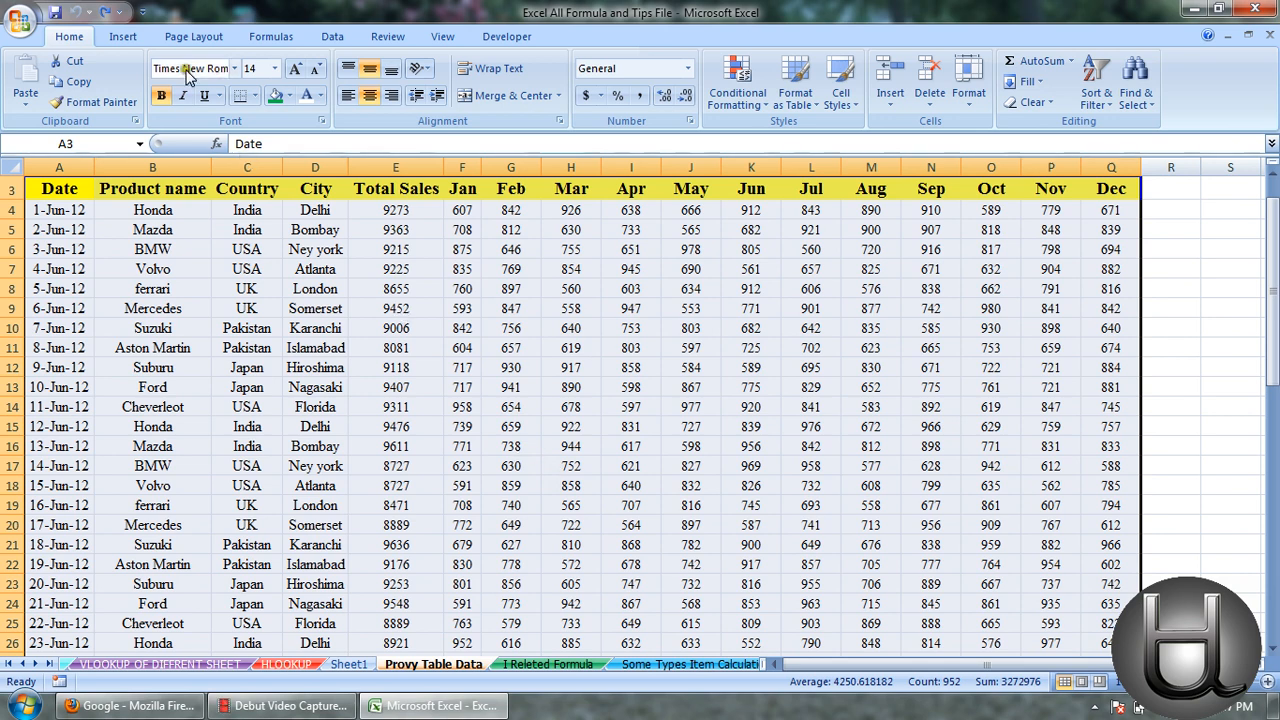
{"action": "left_click", "coordinate": [123, 37]}
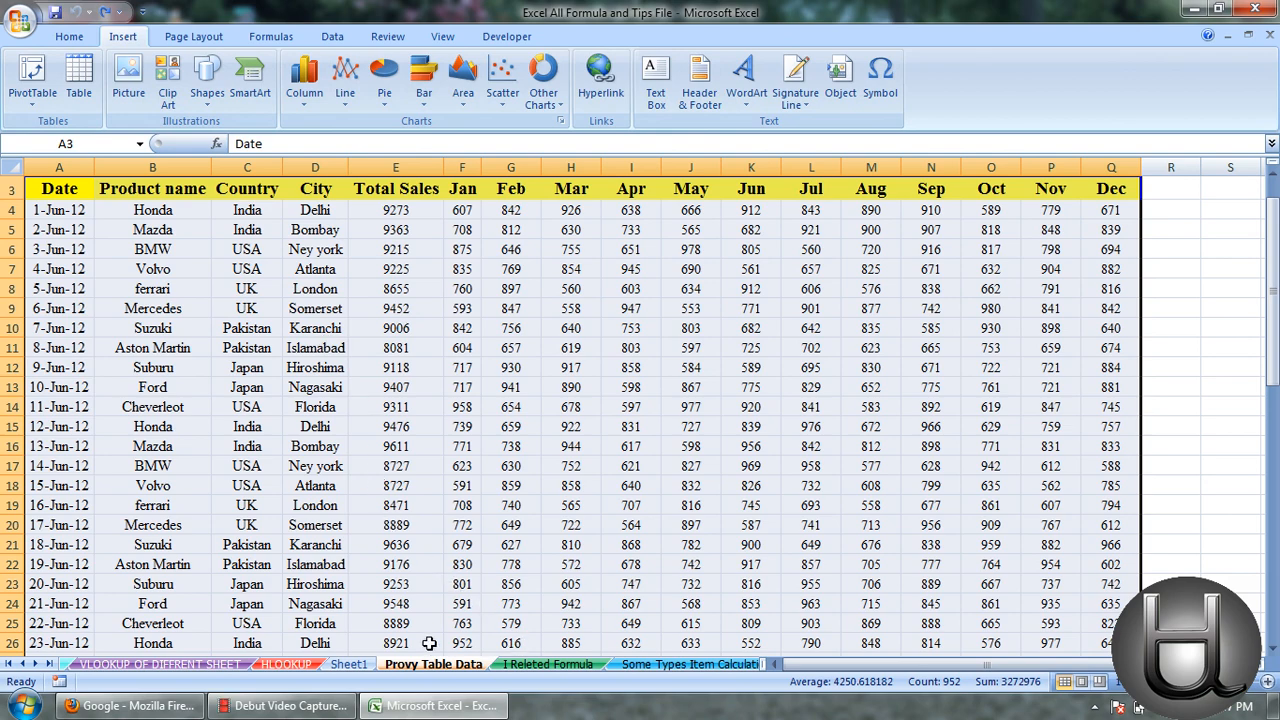
{"action": "left_click", "coordinate": [362, 667]}
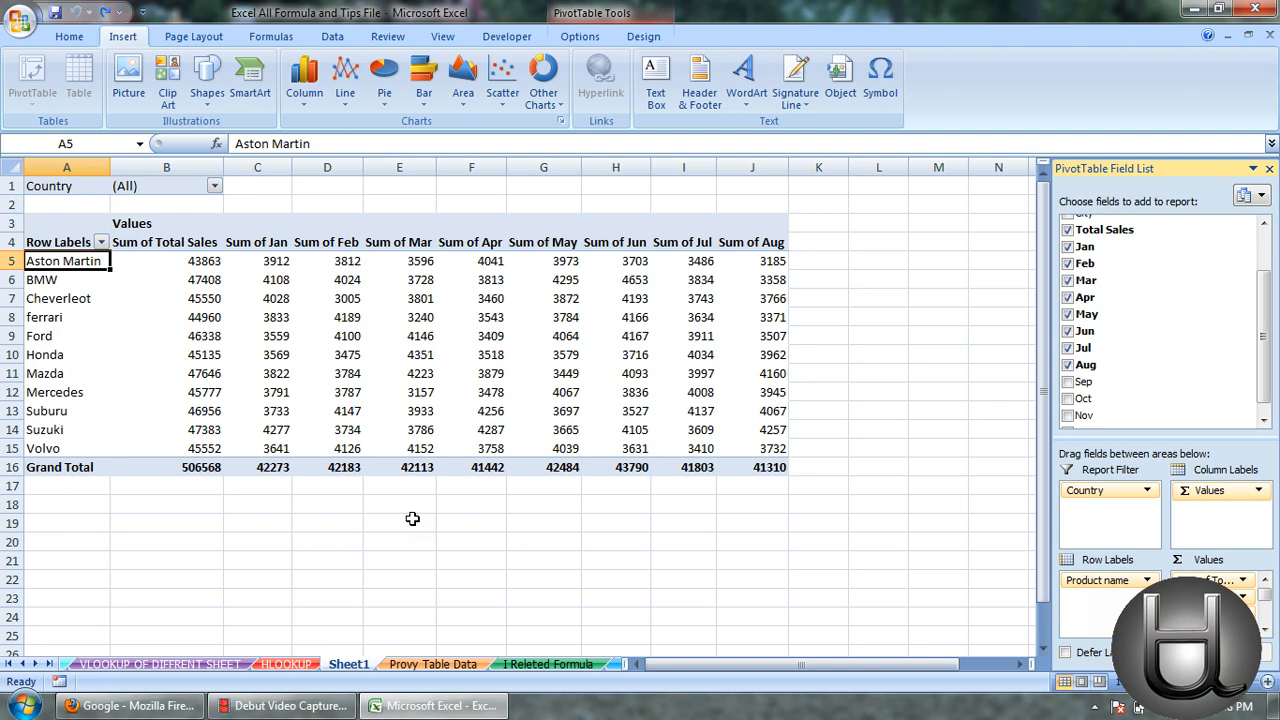
{"action": "left_click", "coordinate": [89, 356]}
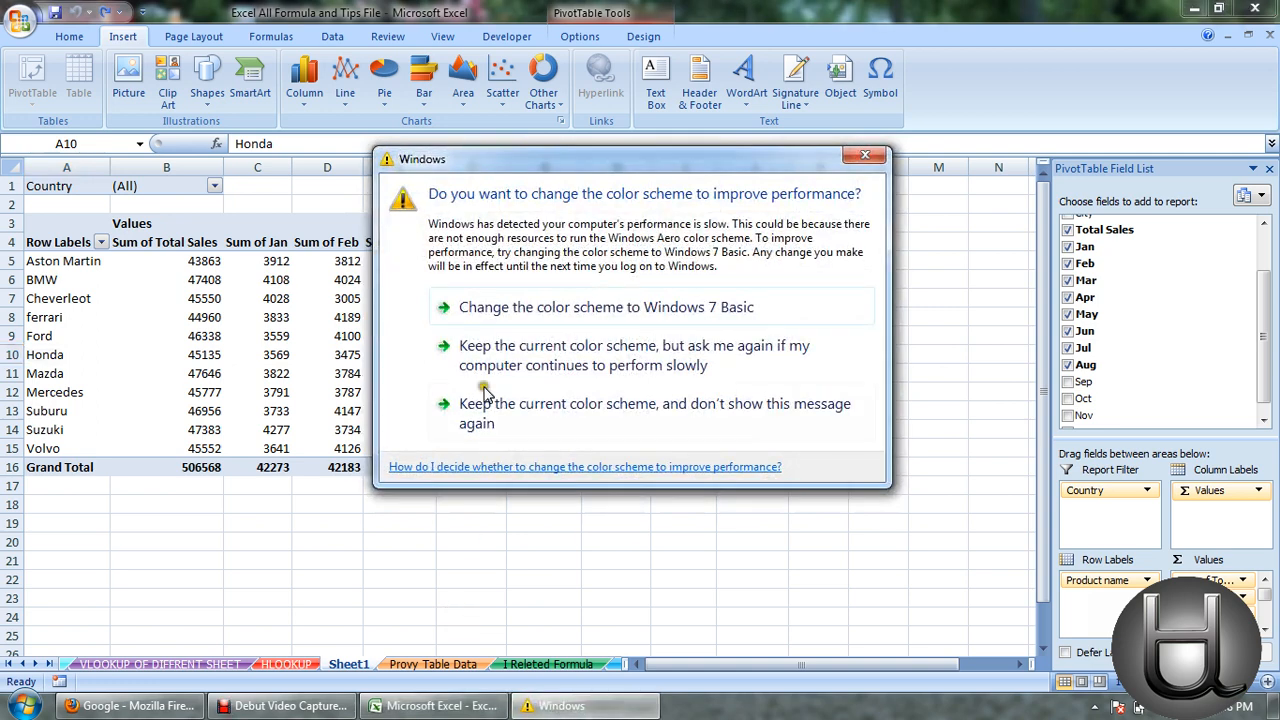
{"action": "left_click", "coordinate": [652, 10]}
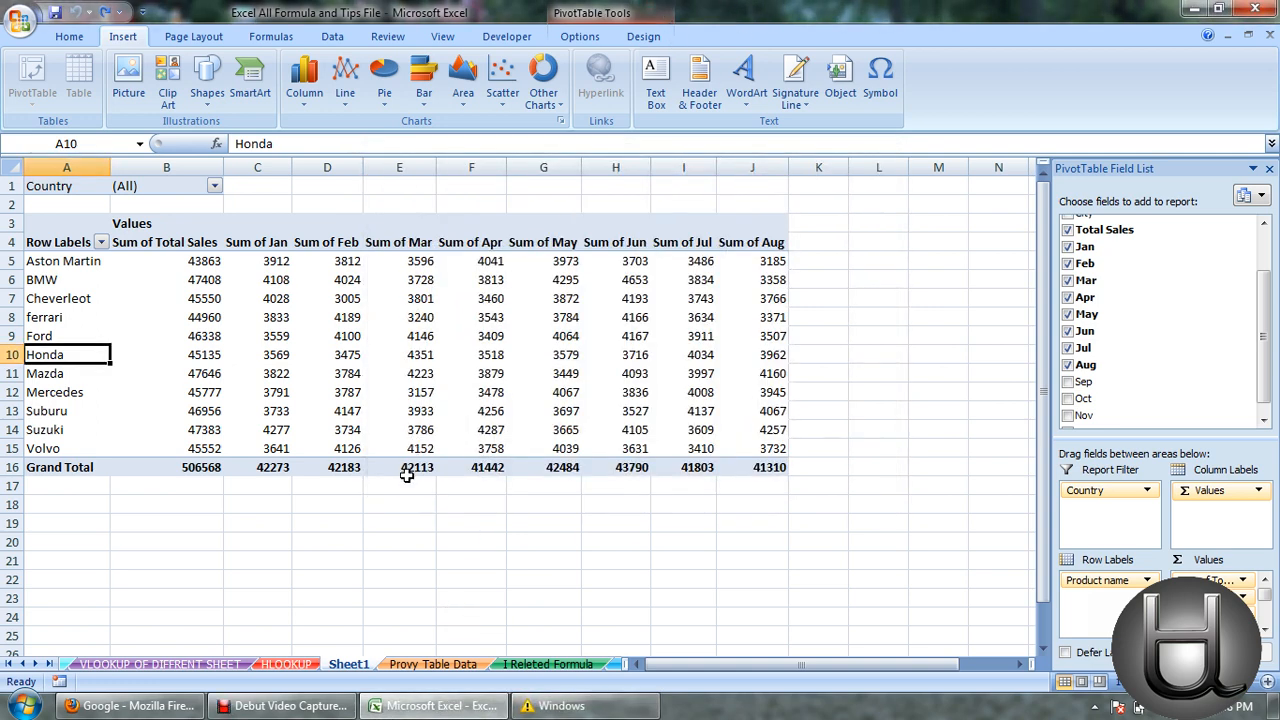